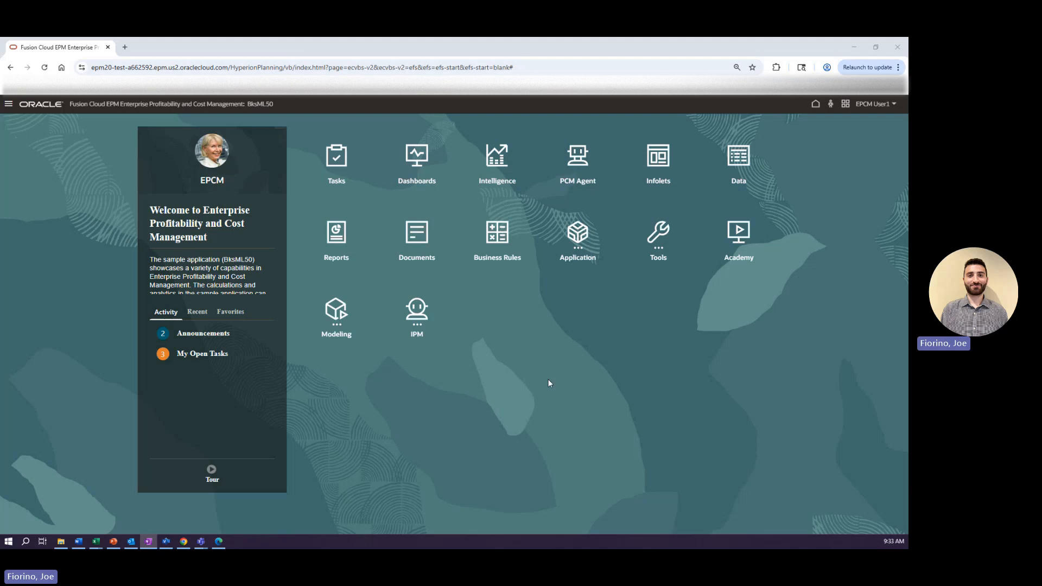
Step: Open the application settings and find the Enable AI section under System Settings
{"action": "left_click", "coordinate": [580, 237]}
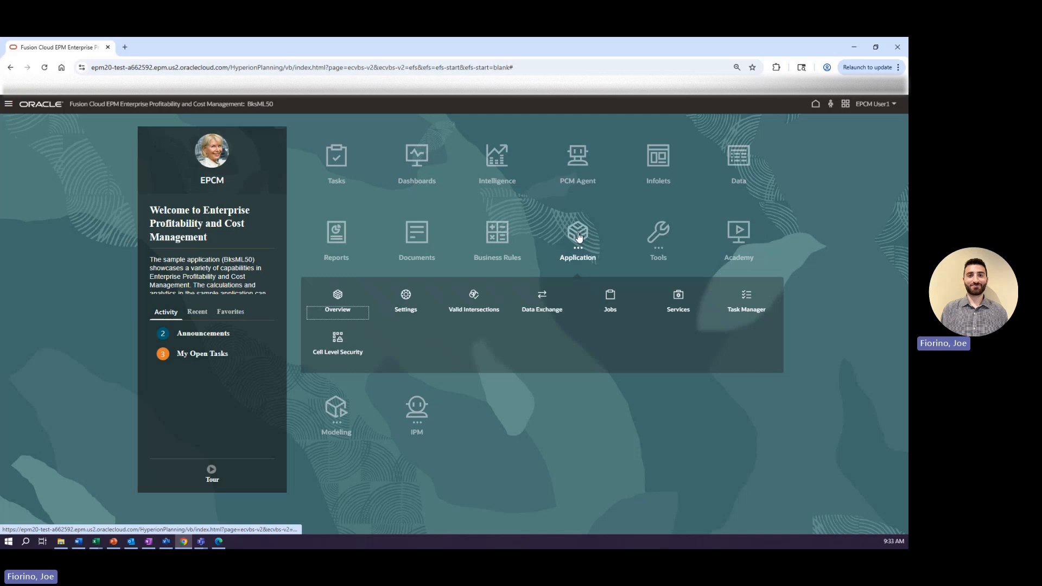
{"action": "left_click", "coordinate": [405, 299]}
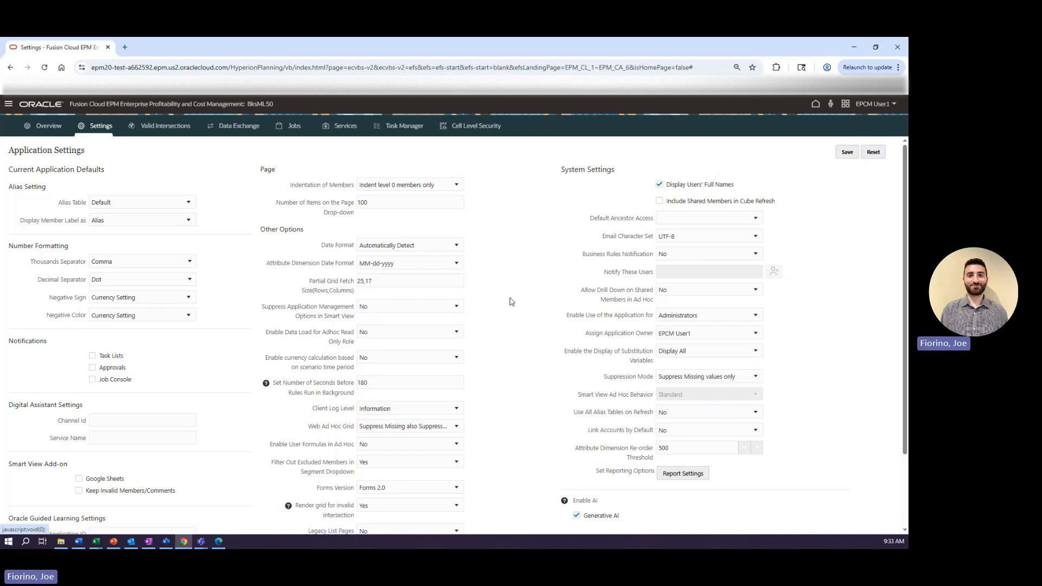
{"action": "scroll", "coordinate": [516, 294], "scroll_direction": "down", "scroll_amount": 1}
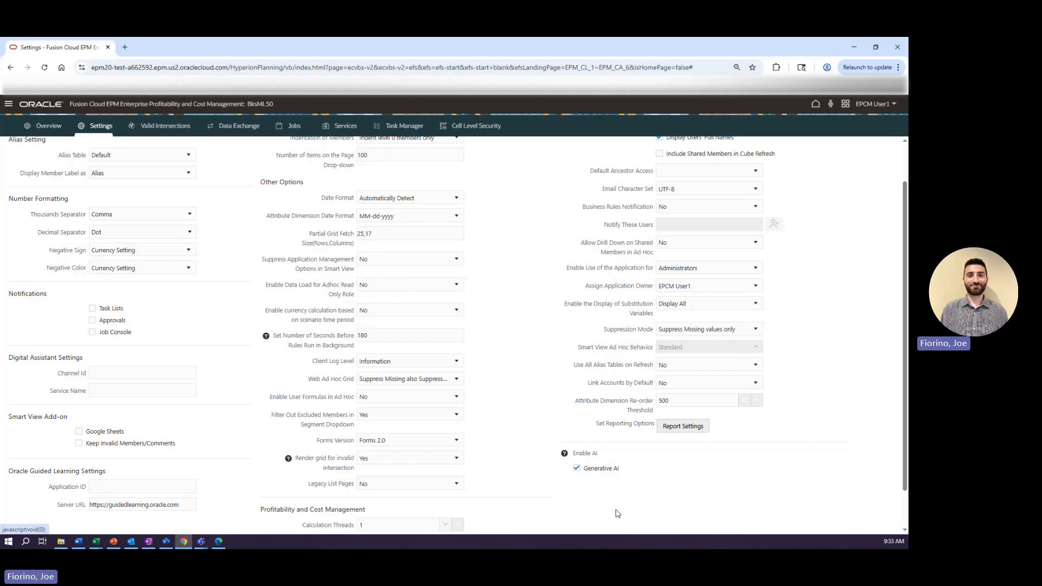
Step: Turn the Generative AI option off and back on
{"action": "left_click_drag", "start_coordinate": [597, 454], "coordinate": [577, 456]}
{"action": "left_click", "coordinate": [703, 478]}
{"action": "left_click", "coordinate": [585, 471]}
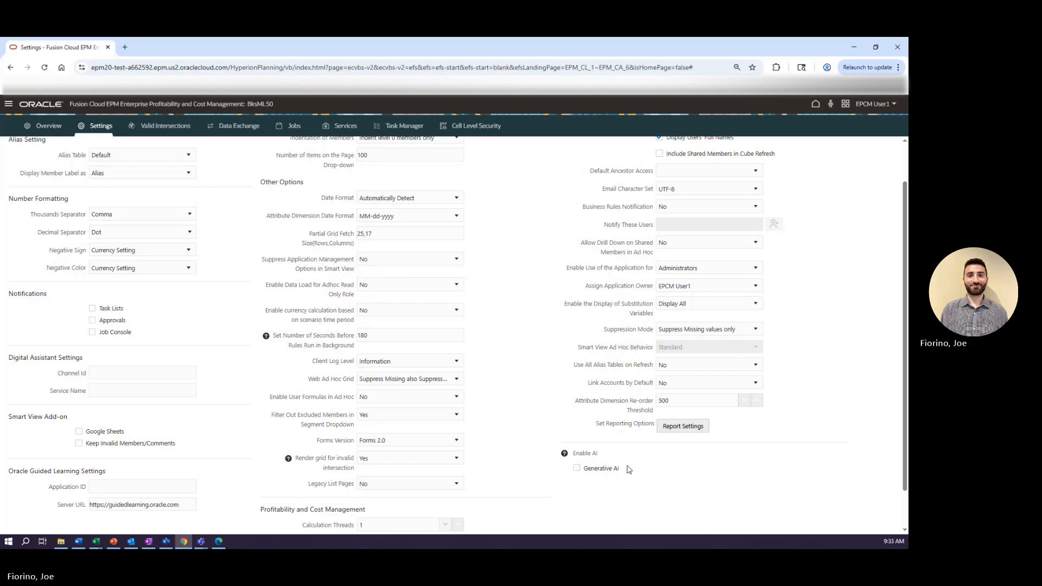
{"action": "left_click", "coordinate": [576, 469]}
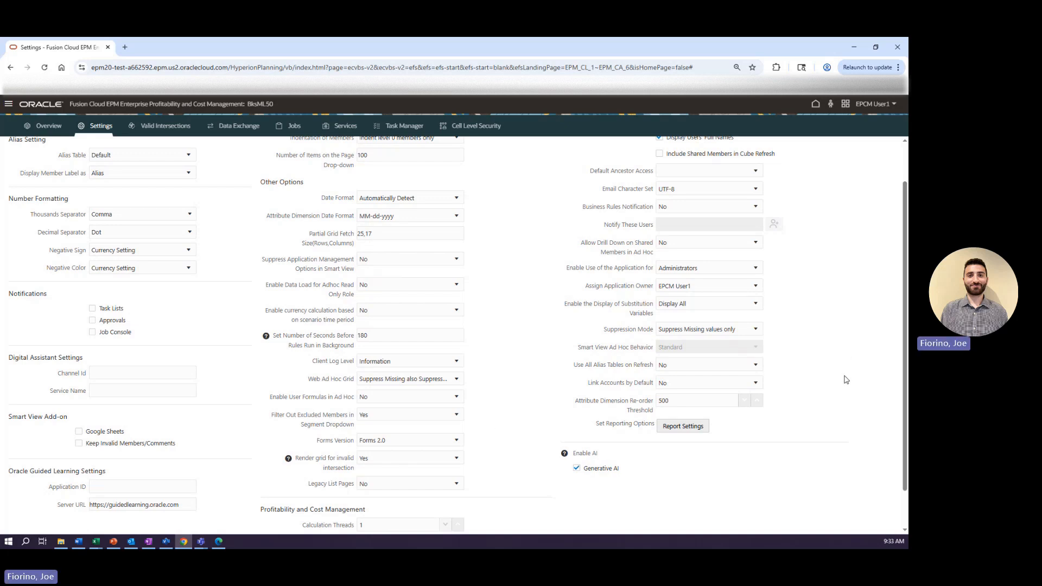
{"action": "scroll", "coordinate": [848, 380], "scroll_direction": "up", "scroll_amount": 2}
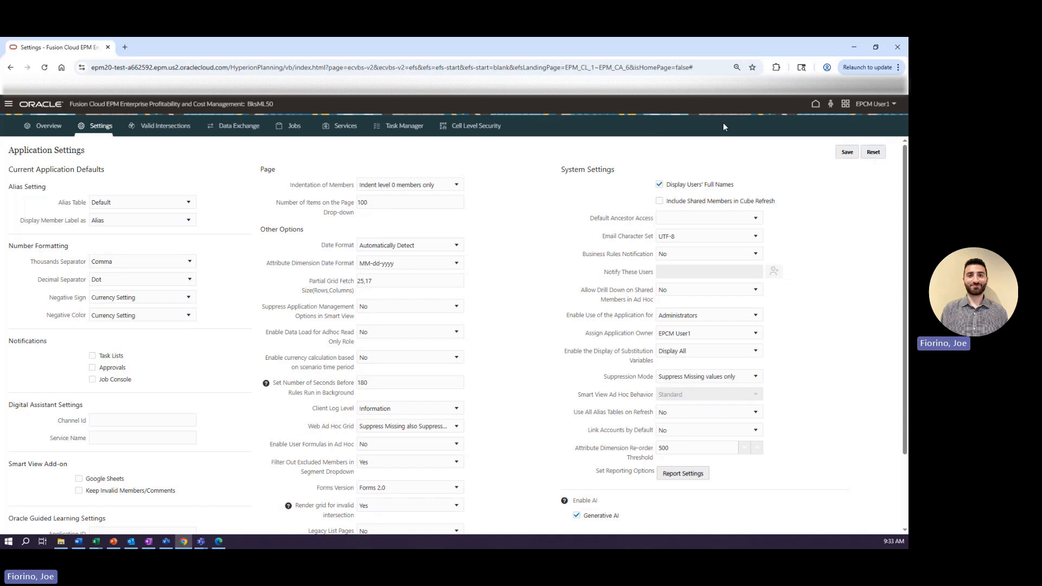
{"action": "left_click", "coordinate": [894, 104]}
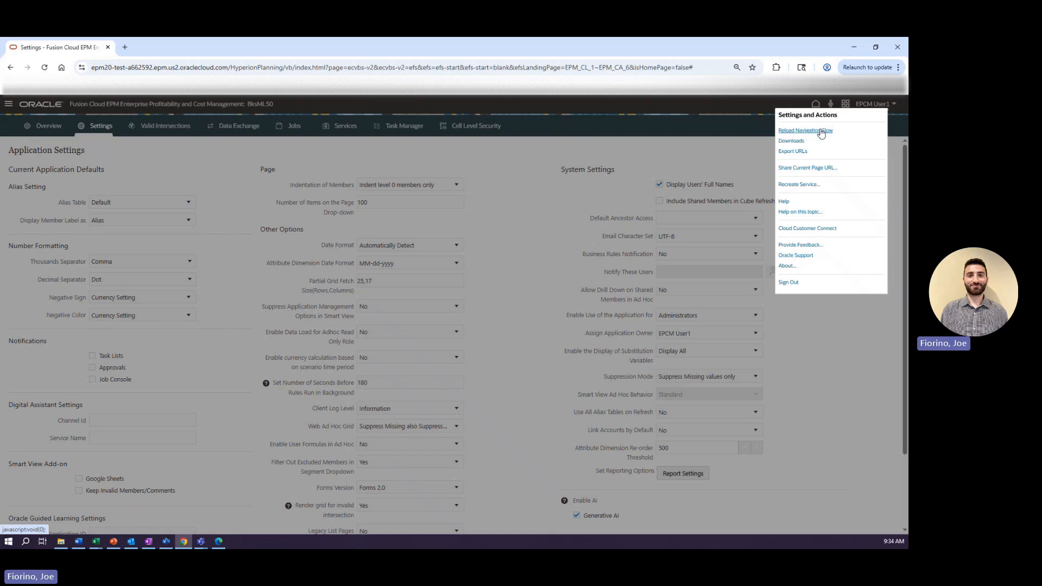
{"action": "left_click", "coordinate": [734, 132]}
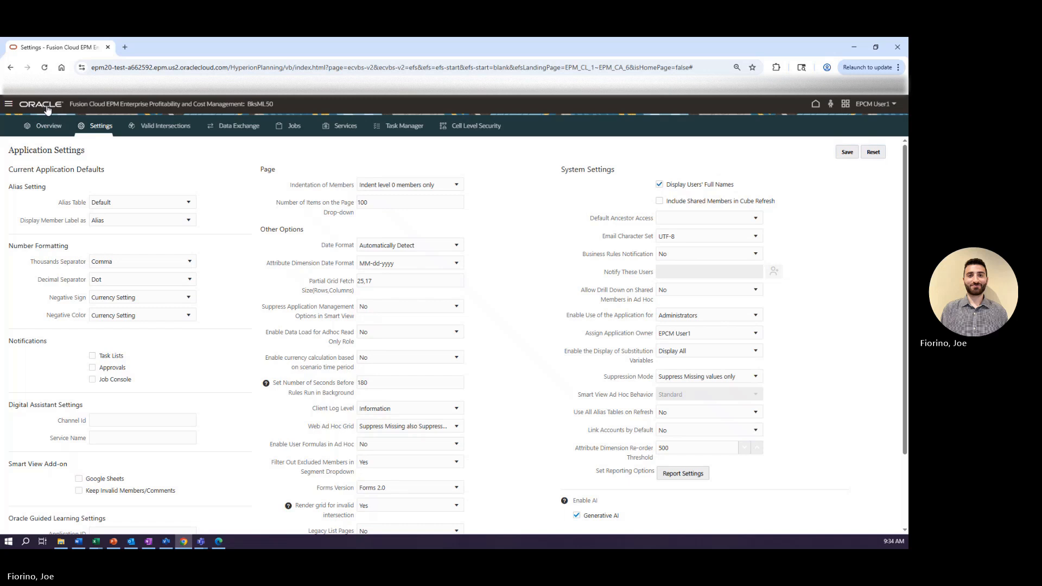
Step: Return to the home page and open the PCM Agent from the Modeling area, ready for a request
{"action": "left_click", "coordinate": [47, 106]}
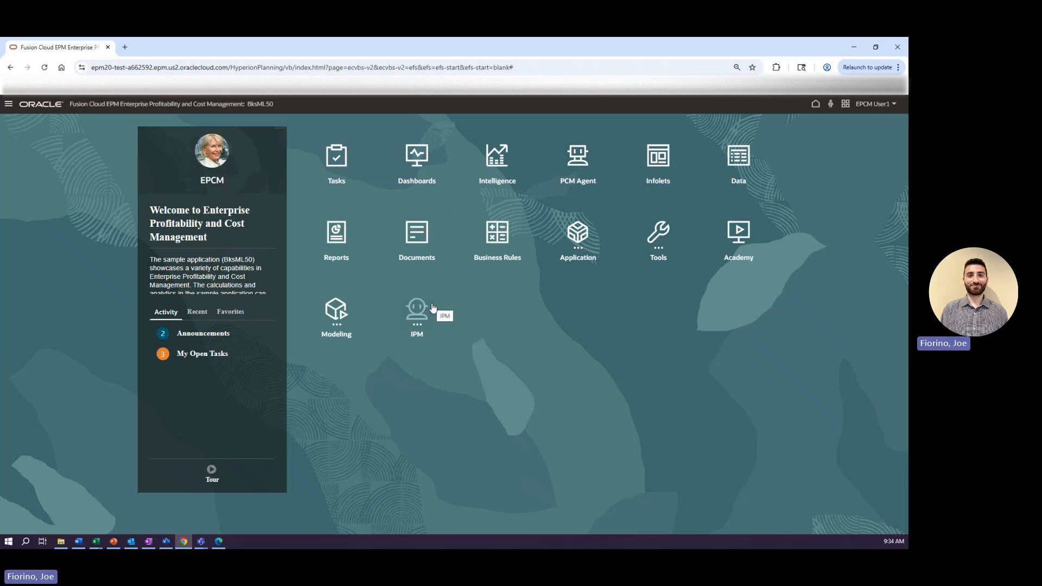
{"action": "left_click", "coordinate": [342, 328]}
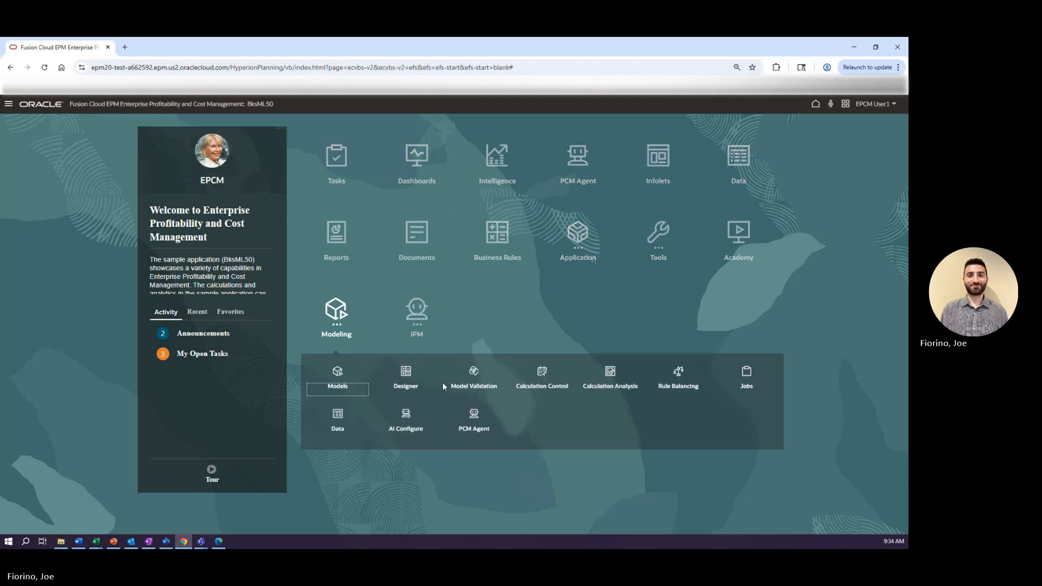
{"action": "left_click", "coordinate": [473, 421]}
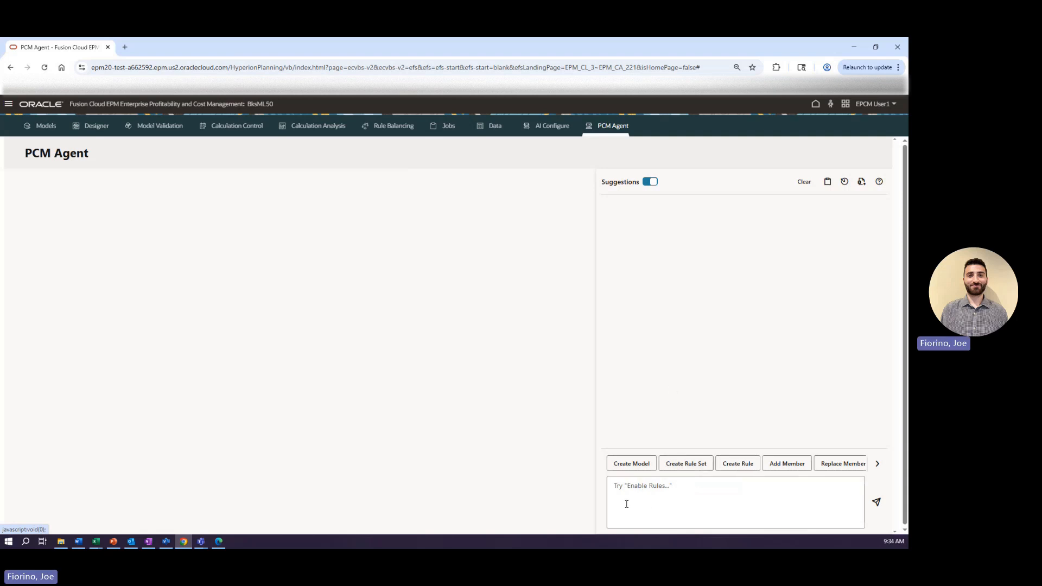
{"action": "left_click", "coordinate": [626, 484]}
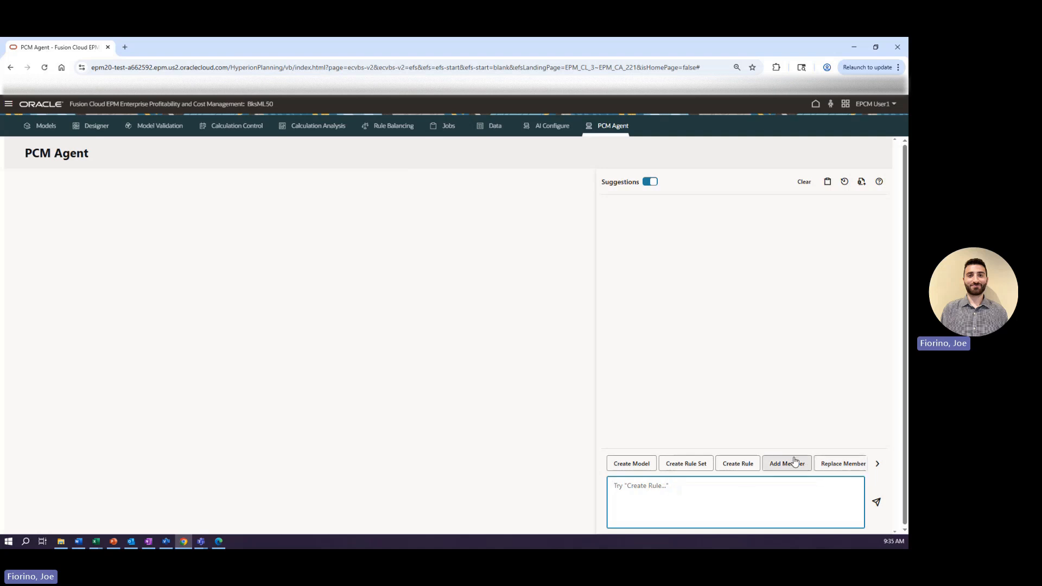
Step: Have the agent create model "AI Test Model" with description "Create Model to Test AI Functionality" and run the command
{"action": "left_click", "coordinate": [627, 464]}
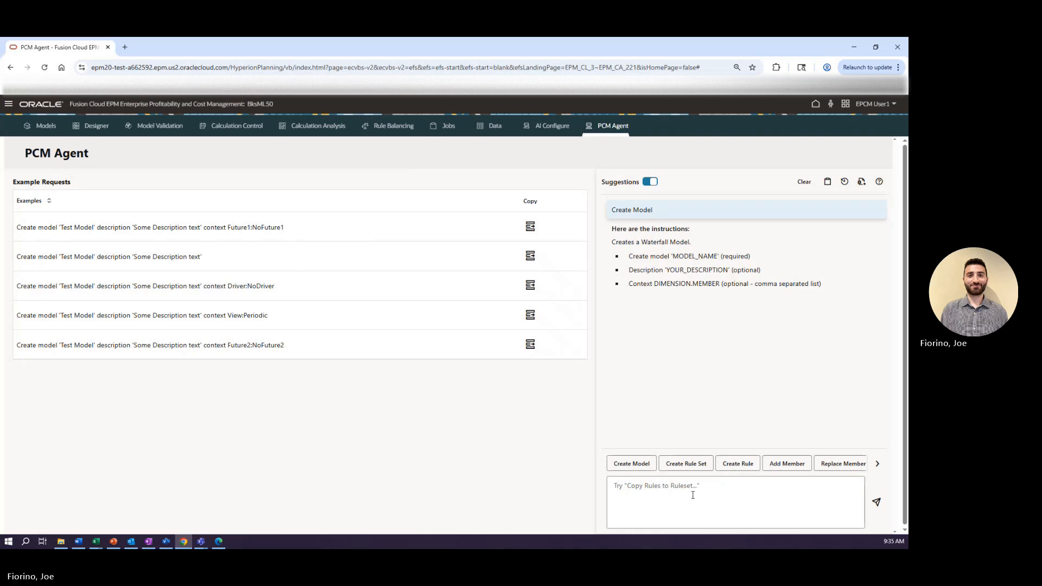
{"action": "left_click", "coordinate": [650, 484]}
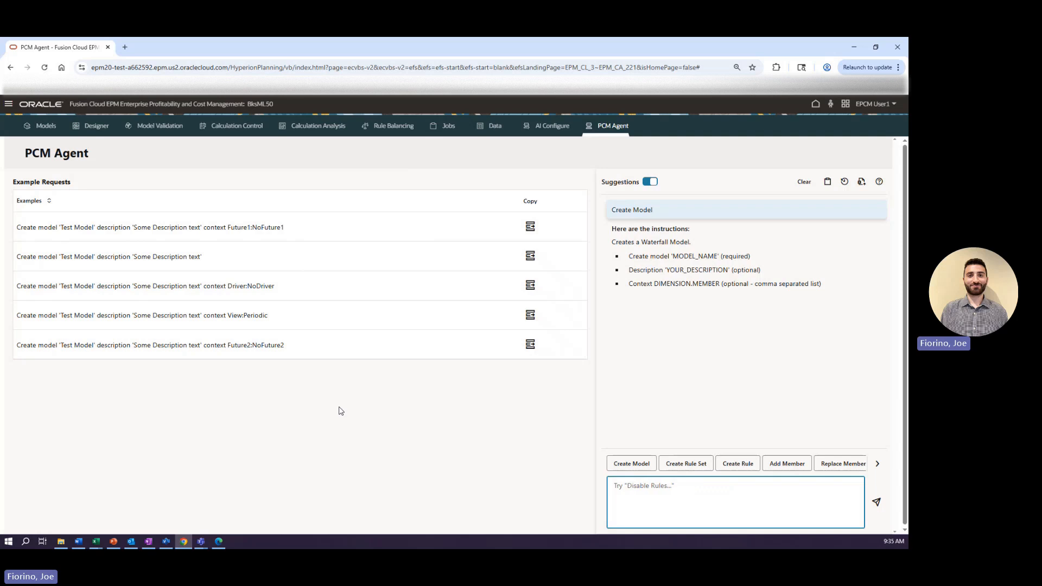
{"action": "type", "text": "Create Model '"}
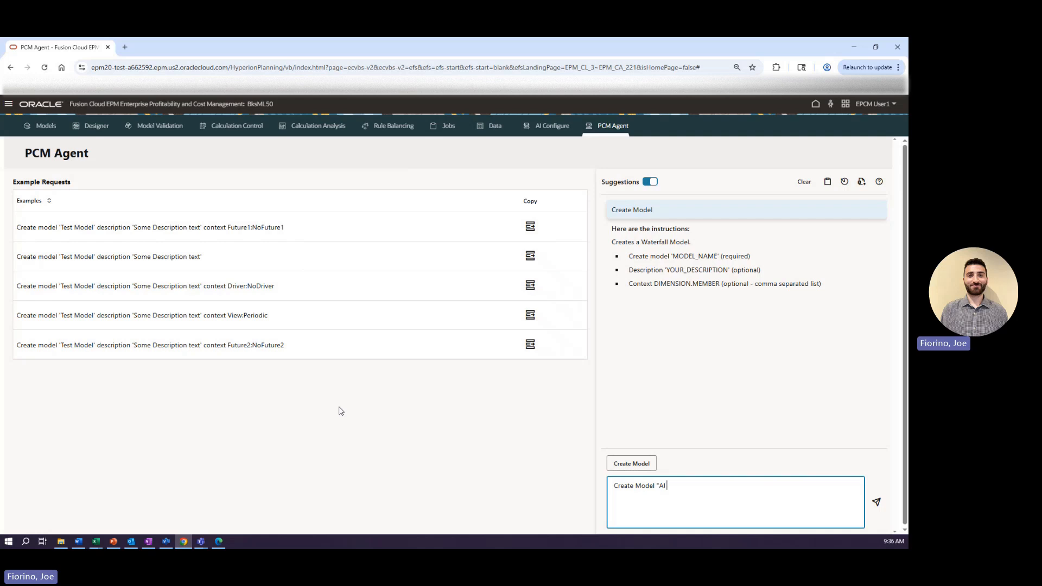
{"action": "type", "text": "AI Test Model\" Des"}
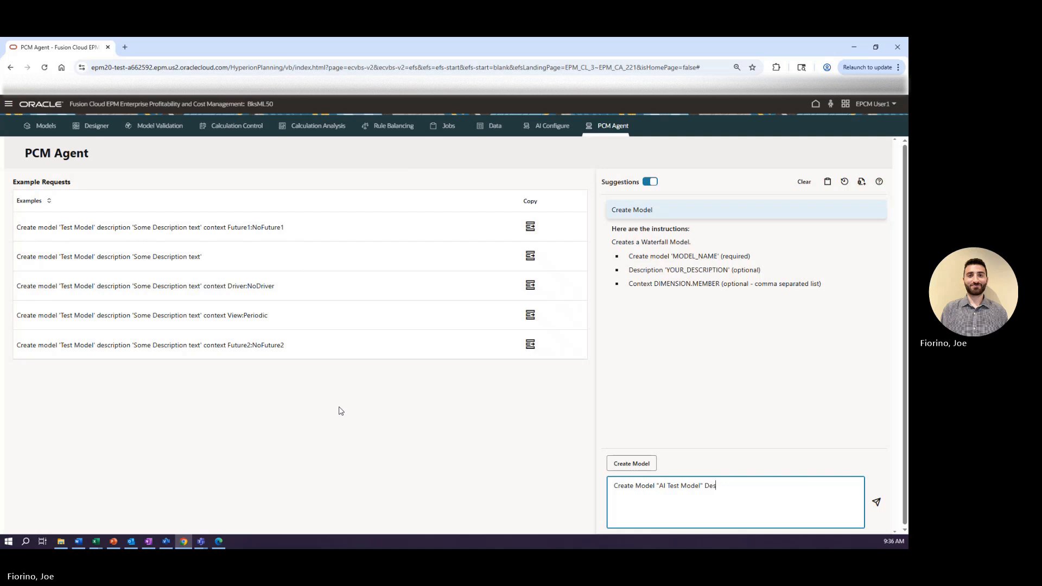
{"action": "type", "text": "cription"}
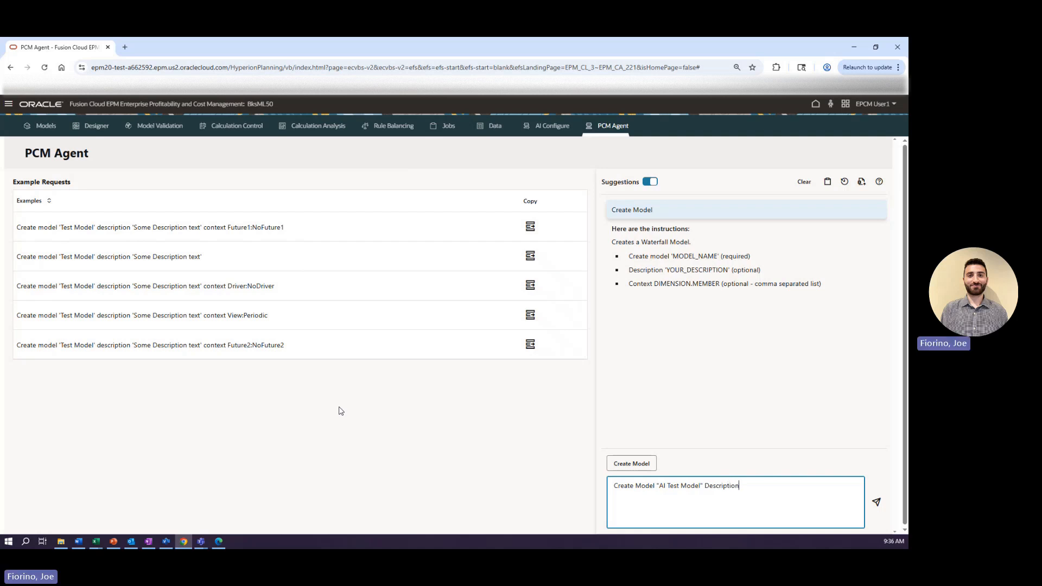
{"action": "type", "text": " \"Create Mod"}
{"action": "type", "text": "st AI Functionality\""}
{"action": "left_click", "coordinate": [877, 502]}
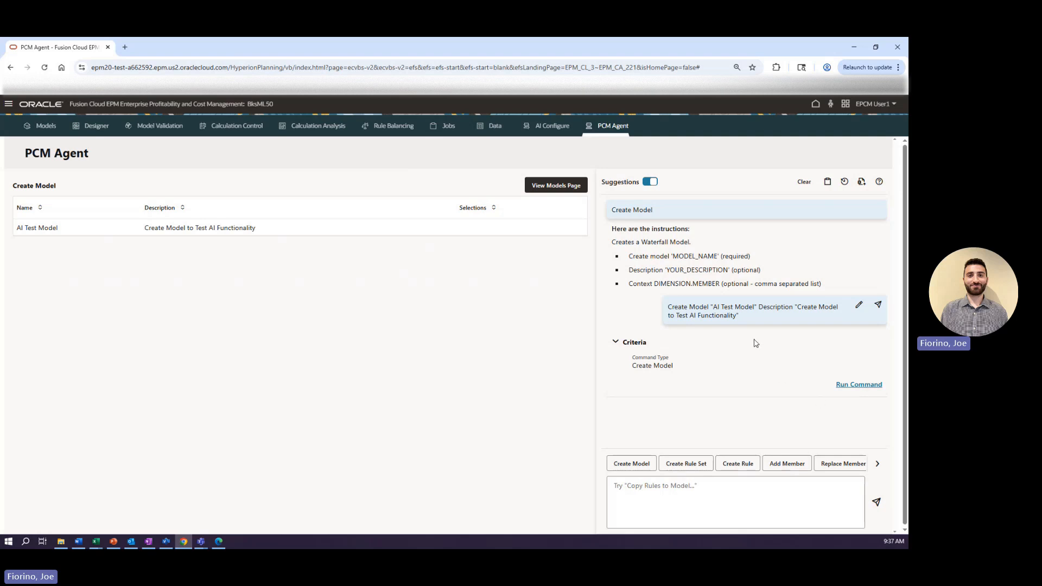
{"action": "left_click", "coordinate": [851, 388]}
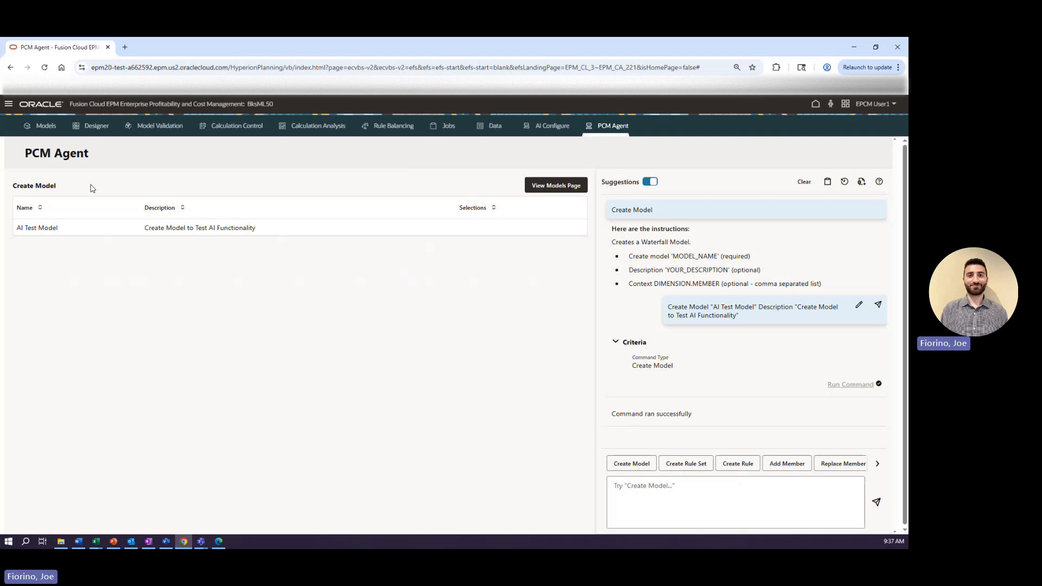
Step: Check the models list for the new AI Test Model and return to the PCM Agent
{"action": "left_click", "coordinate": [40, 128]}
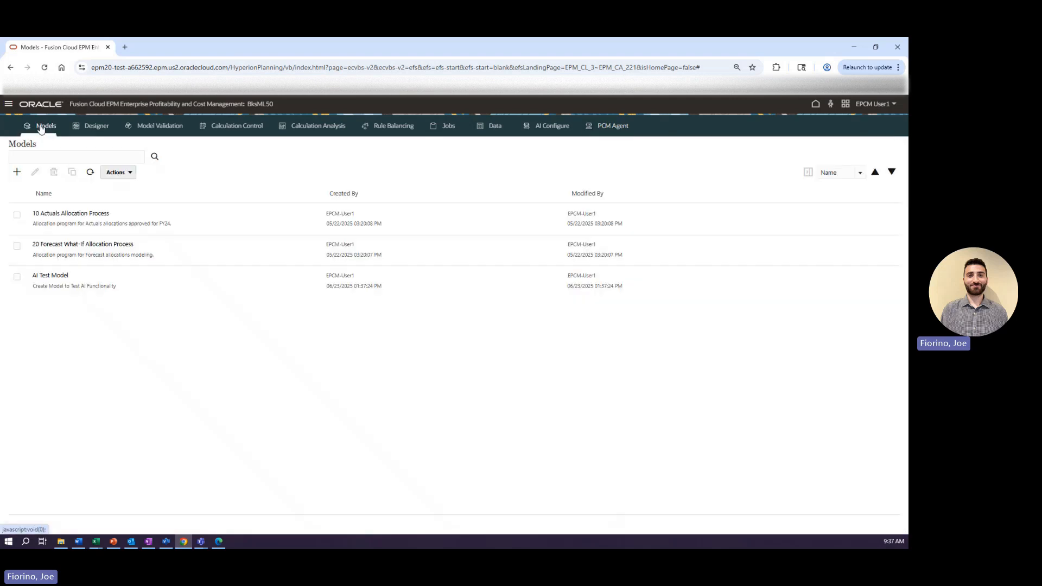
{"action": "left_click", "coordinate": [609, 128]}
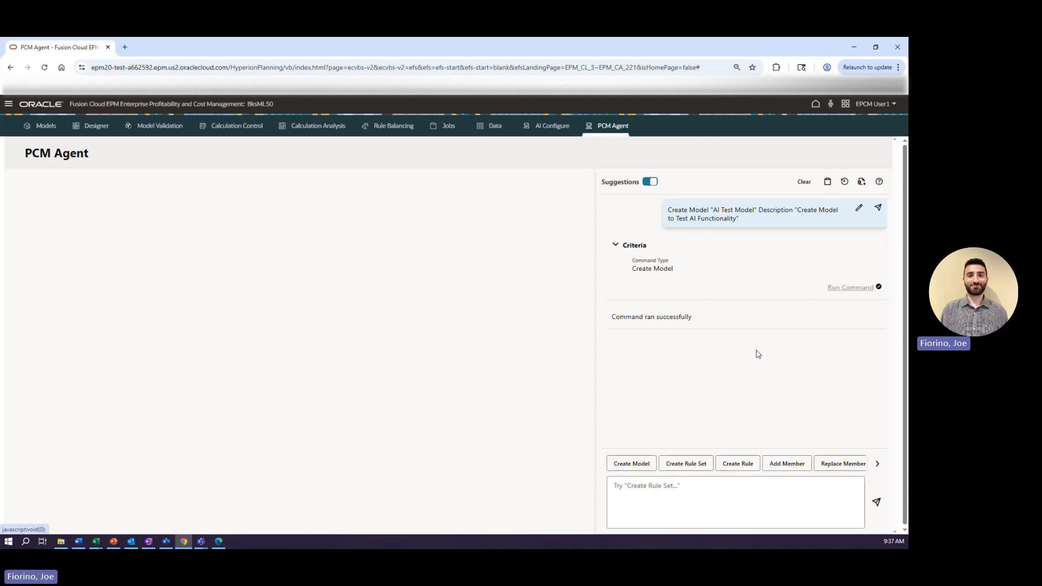
Step: Write a Create Rule Set request: Add Rulesets to Model "AI Test Model" "Test RS1", "Test RS2", "Test RS3"
{"action": "left_click", "coordinate": [688, 464]}
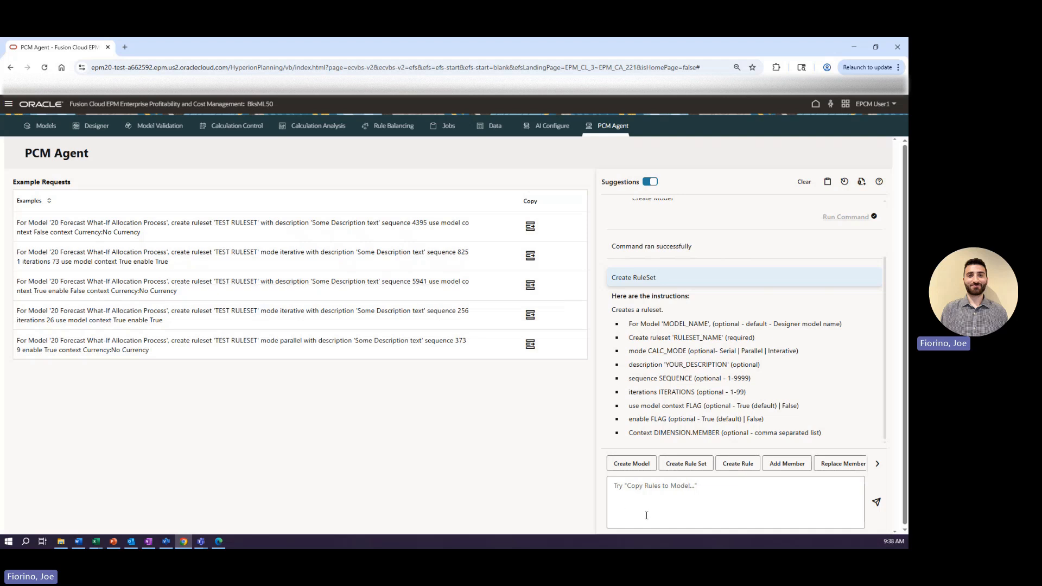
{"action": "left_click", "coordinate": [638, 483]}
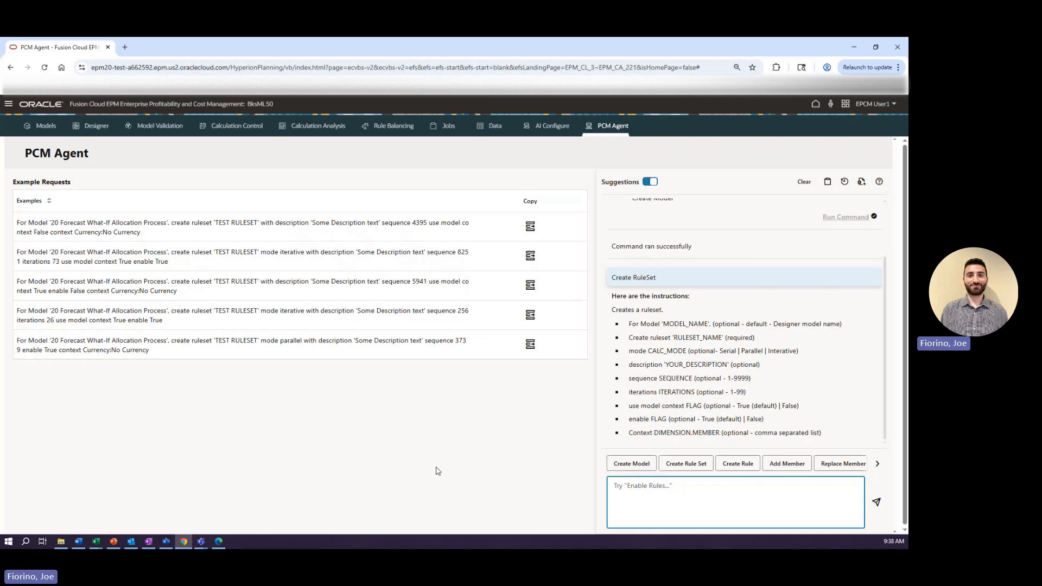
{"action": "type", "text": "Add Ru"}
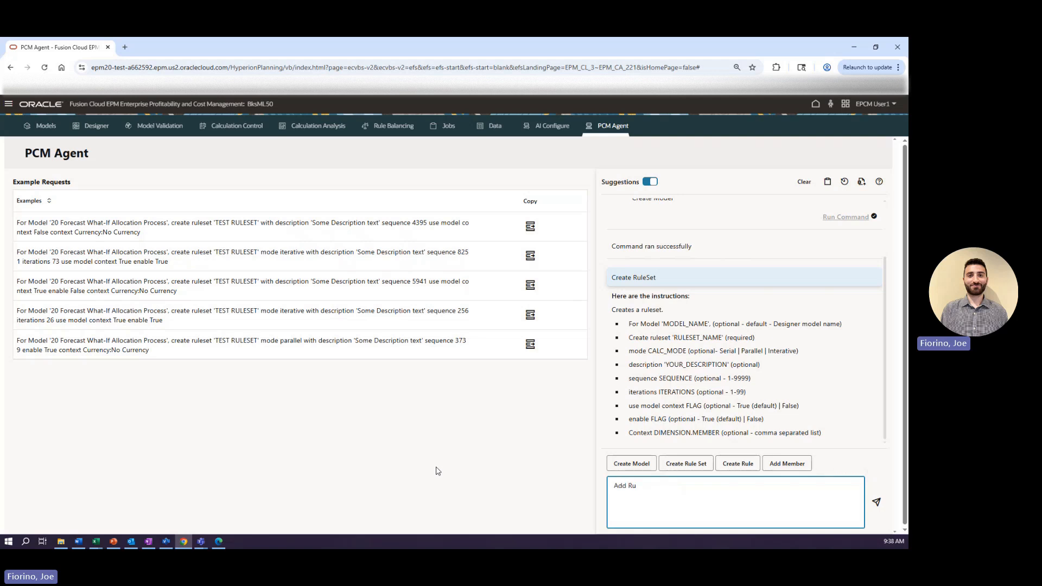
{"action": "type", "text": "lesets to Model '"}
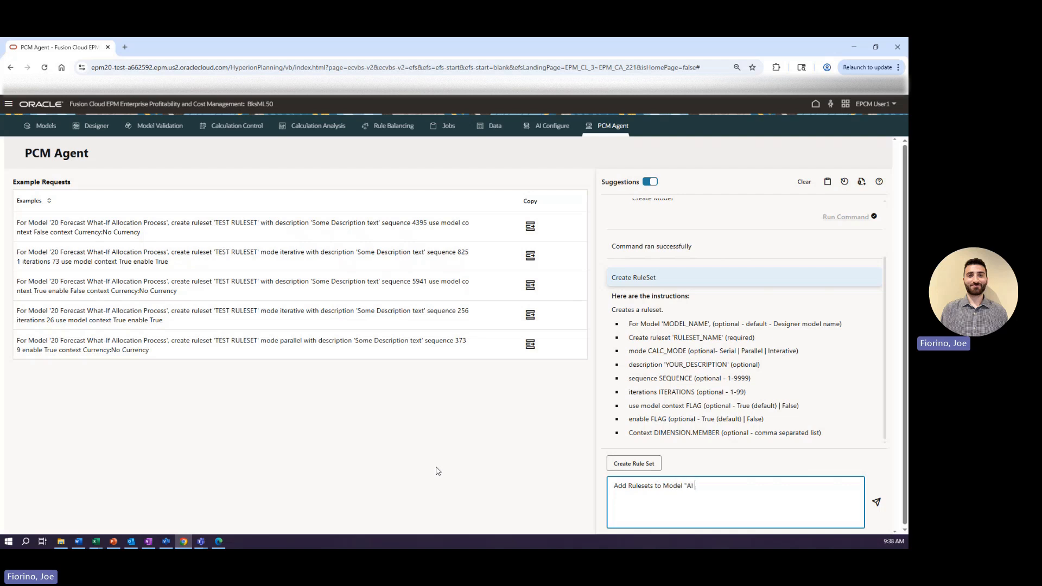
{"action": "type", "text": "AI Test Model\" \"Test"}
{"action": "type", "text": "RS1\""}
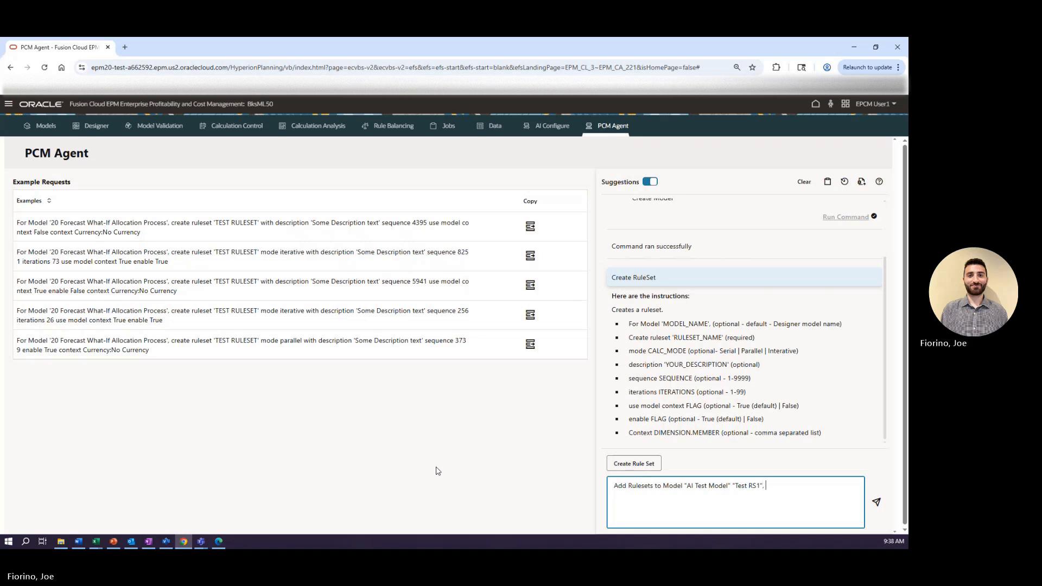
{"action": "type", "text": ", \"Test RS2"}
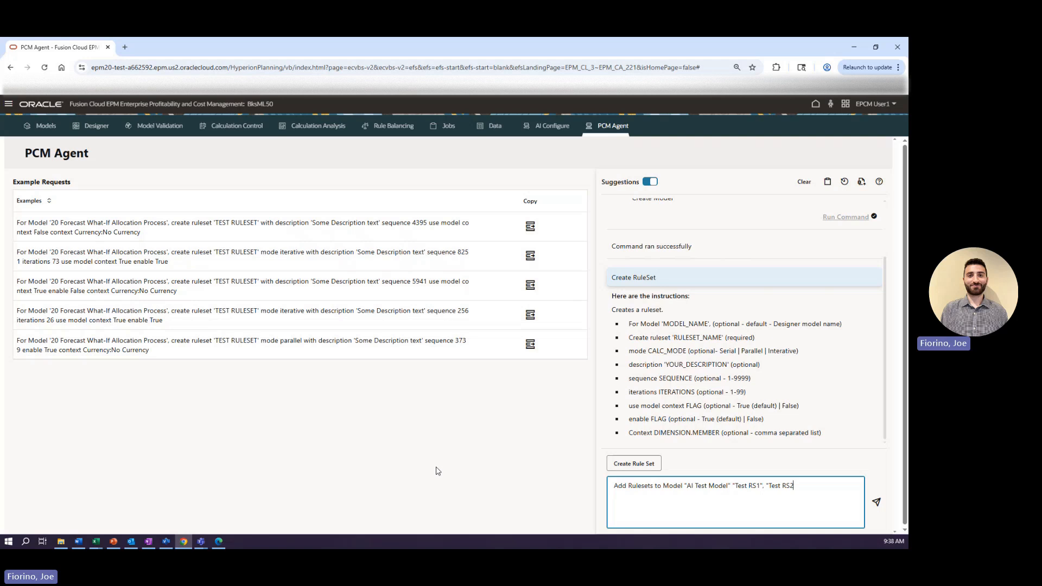
{"action": "type", "text": "\", Te"}
{"action": "key", "text": "BackSpace"}
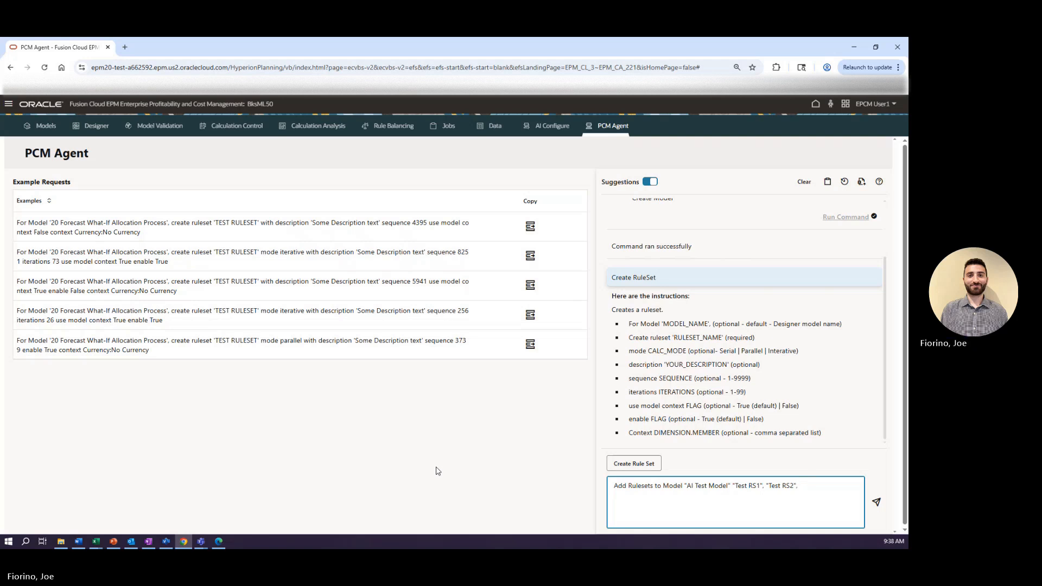
{"action": "type", "text": "est RS"}
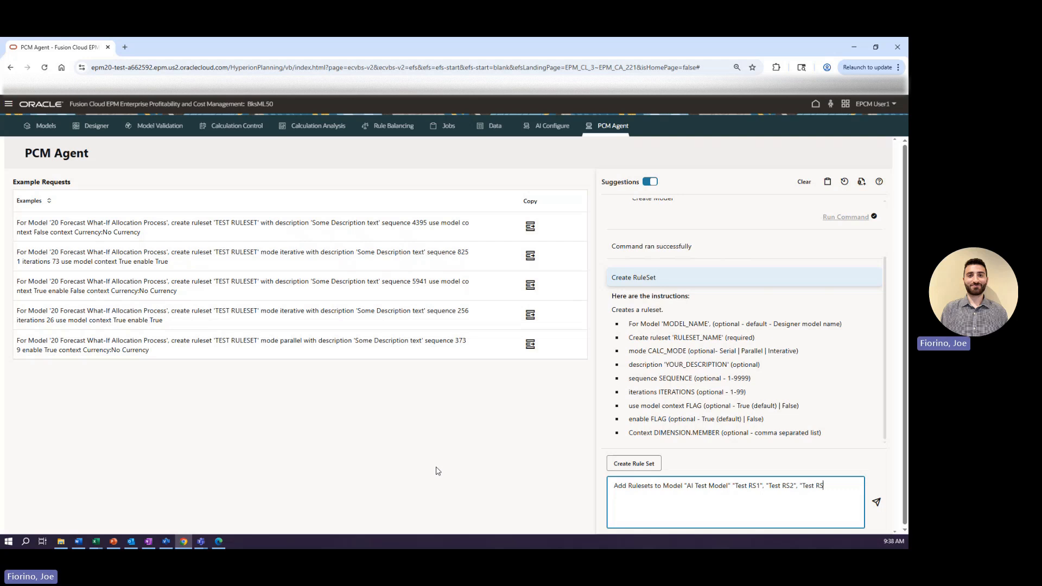
{"action": "type", "text": "3\" "}
Step: Complete the ruleset request with Sequence 100, 200, 300 Enabled "Yes" and submit it to the agent
{"action": "type", "text": "Se"}
{"action": "type", "text": "que"}
{"action": "type", "text": "nce"}
{"action": "type", "text": " 100,"}
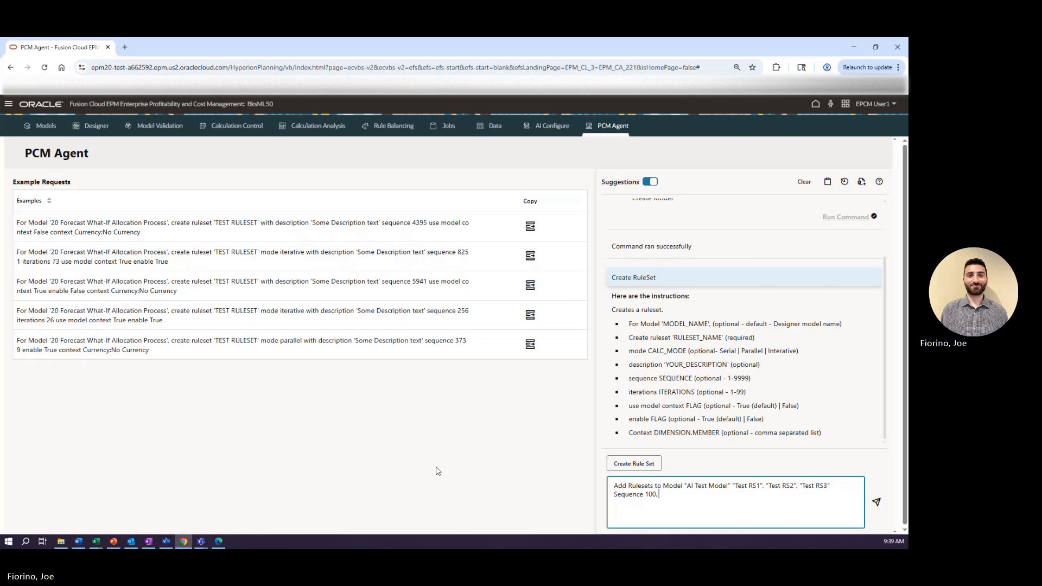
{"action": "type", "text": " 200, "}
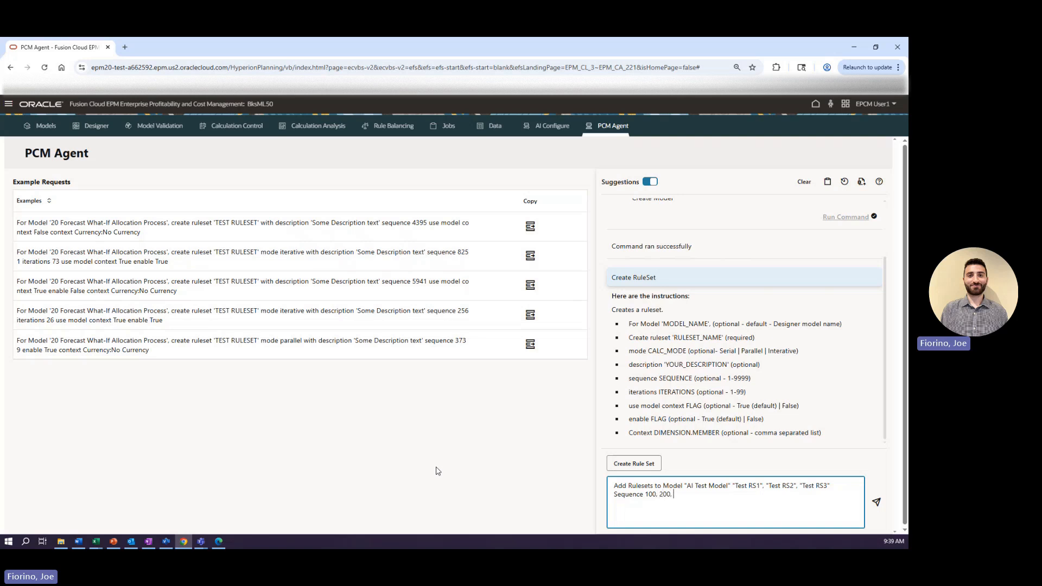
{"action": "type", "text": "300 Enabled"}
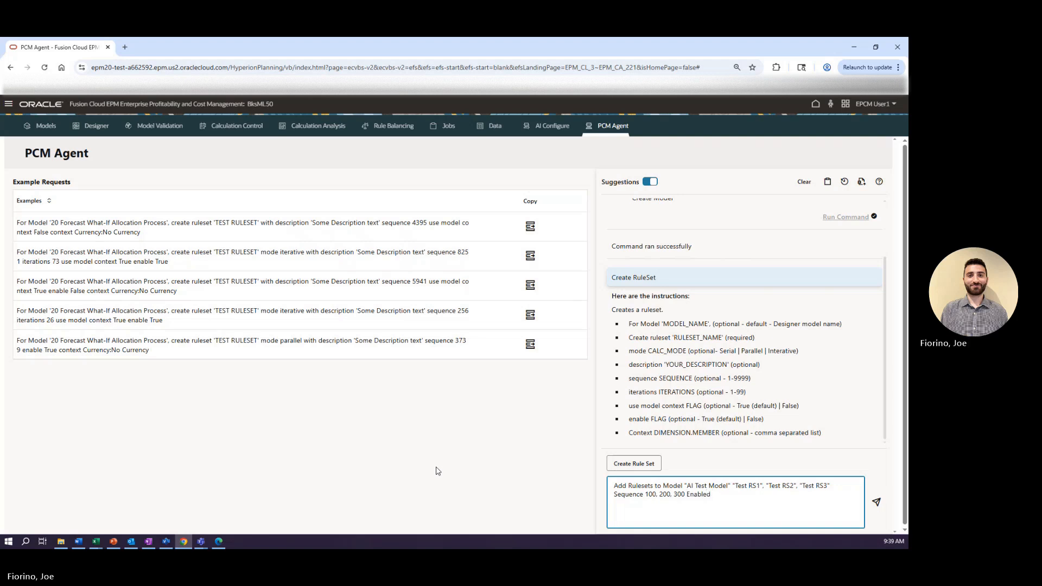
{"action": "type", "text": " \"Yesy"}
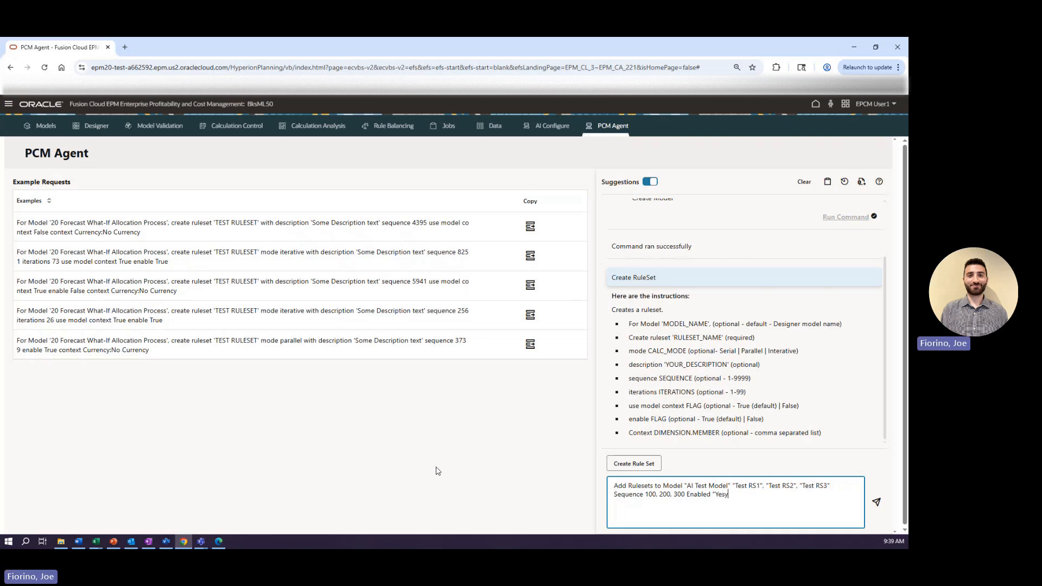
{"action": "key", "text": "BackSpace"}
{"action": "type", "text": "\""}
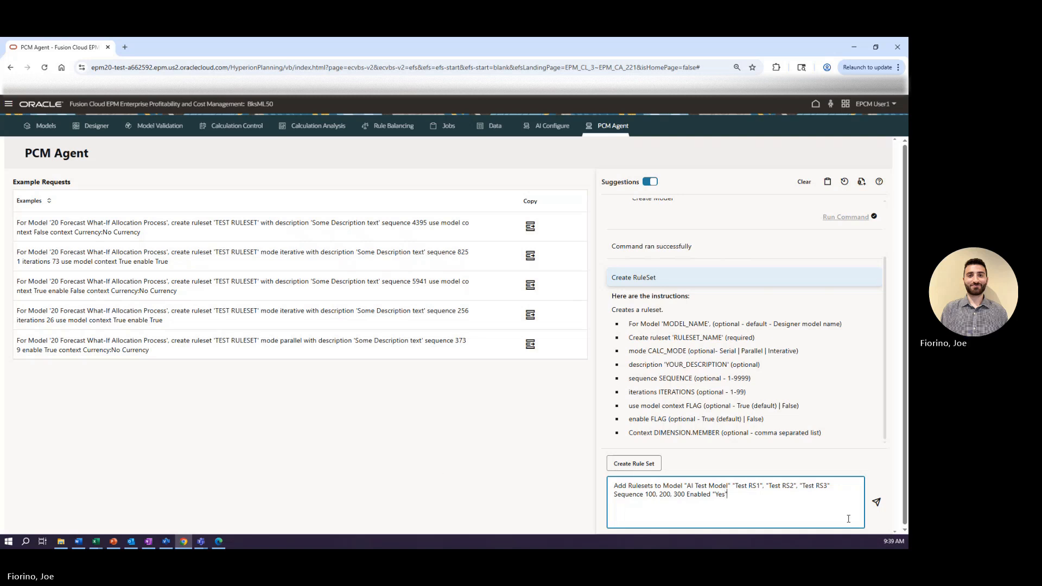
{"action": "left_click", "coordinate": [876, 502]}
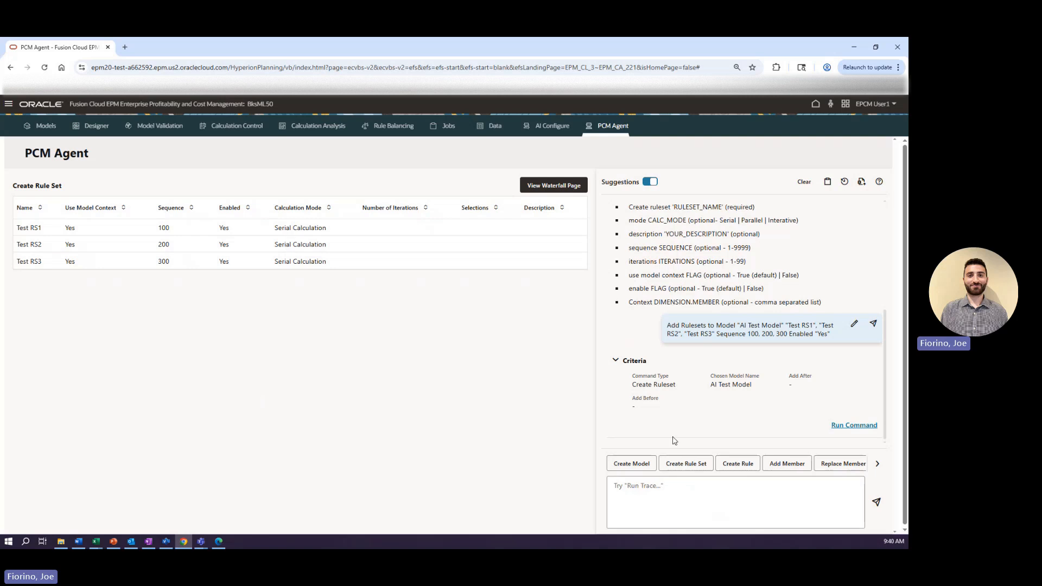
Step: Run the ruleset creation command and open AI Test Model in the Designer to check its rulesets
{"action": "left_click", "coordinate": [856, 428]}
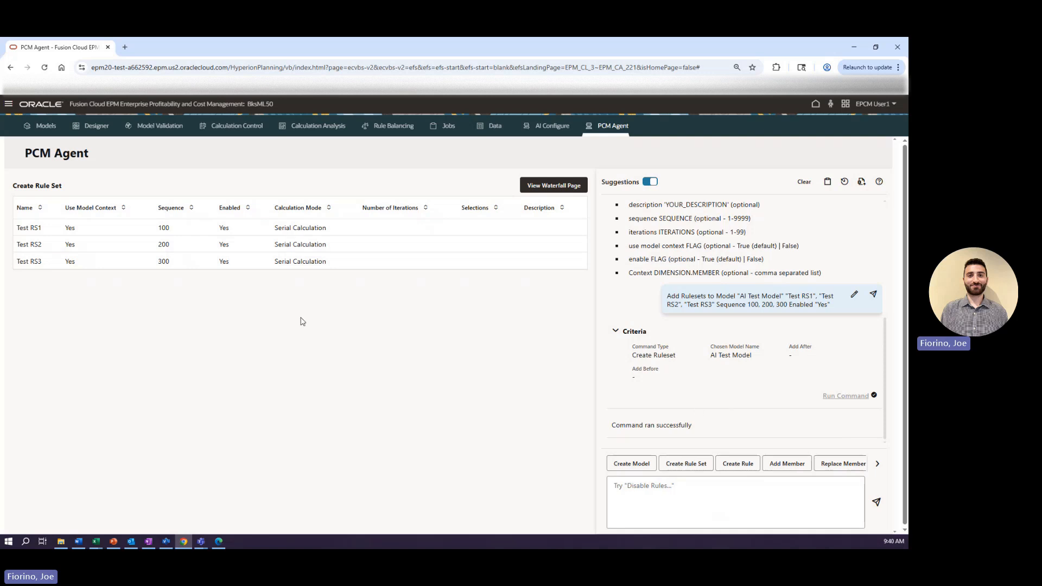
{"action": "left_click", "coordinate": [94, 124]}
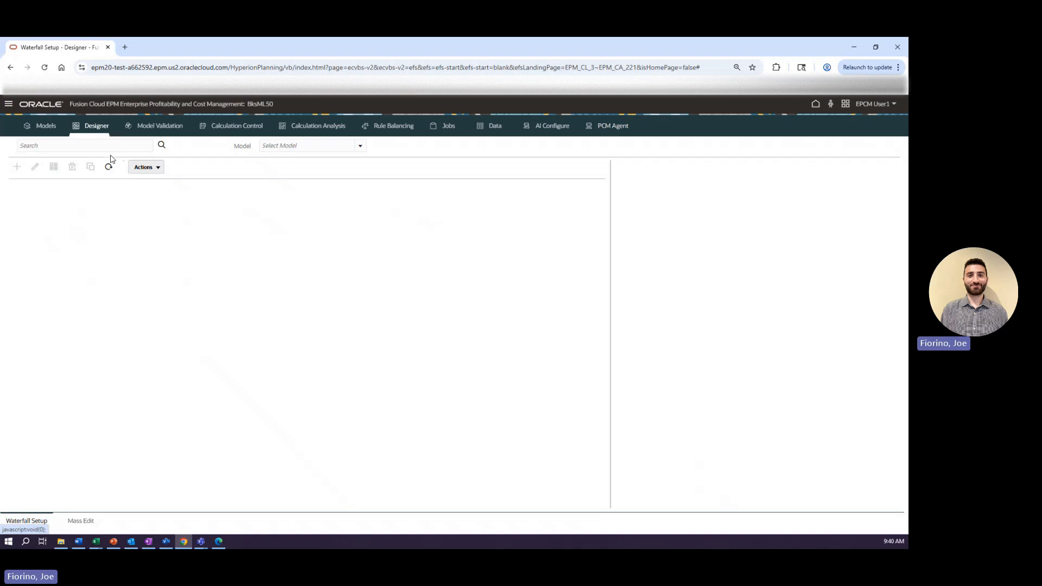
{"action": "left_click", "coordinate": [353, 150]}
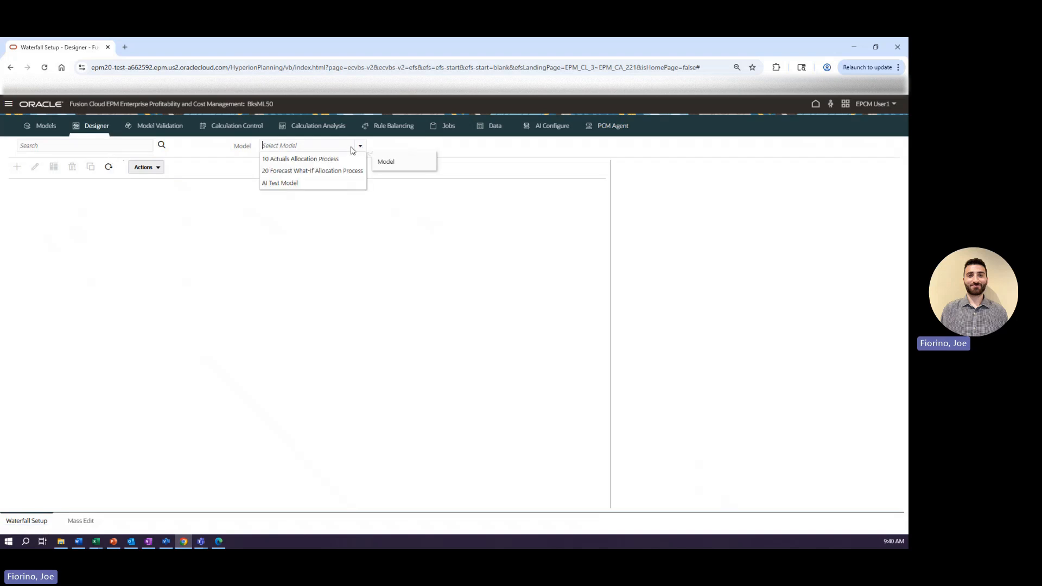
{"action": "left_click", "coordinate": [296, 185]}
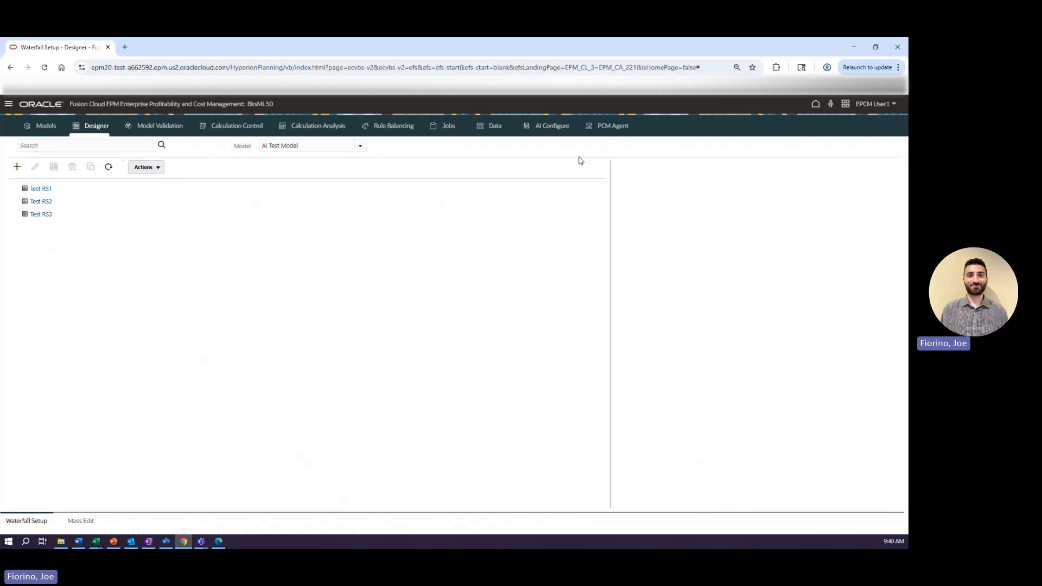
Step: Return to the PCM Agent and begin a Create Rule request: Create rules in Model "AI Test Model" Ruleset "Test RS1"
{"action": "left_click", "coordinate": [615, 130]}
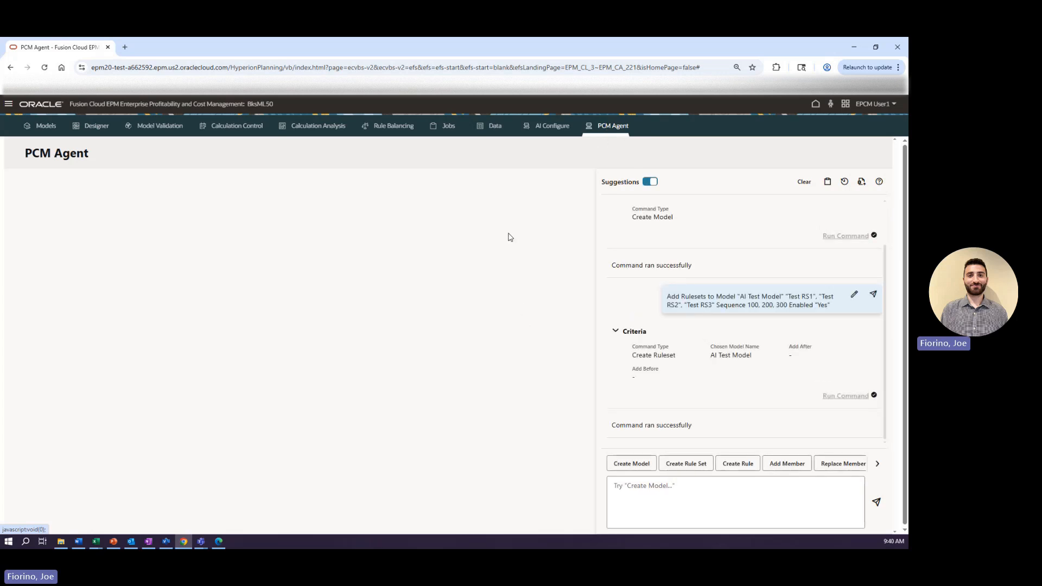
{"action": "left_click", "coordinate": [741, 465]}
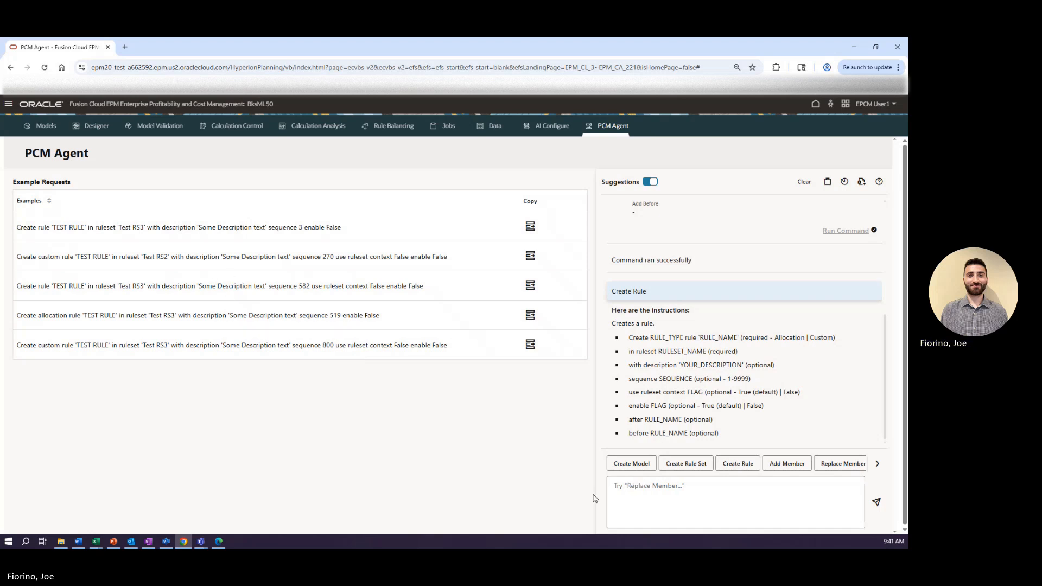
{"action": "left_click", "coordinate": [639, 485]}
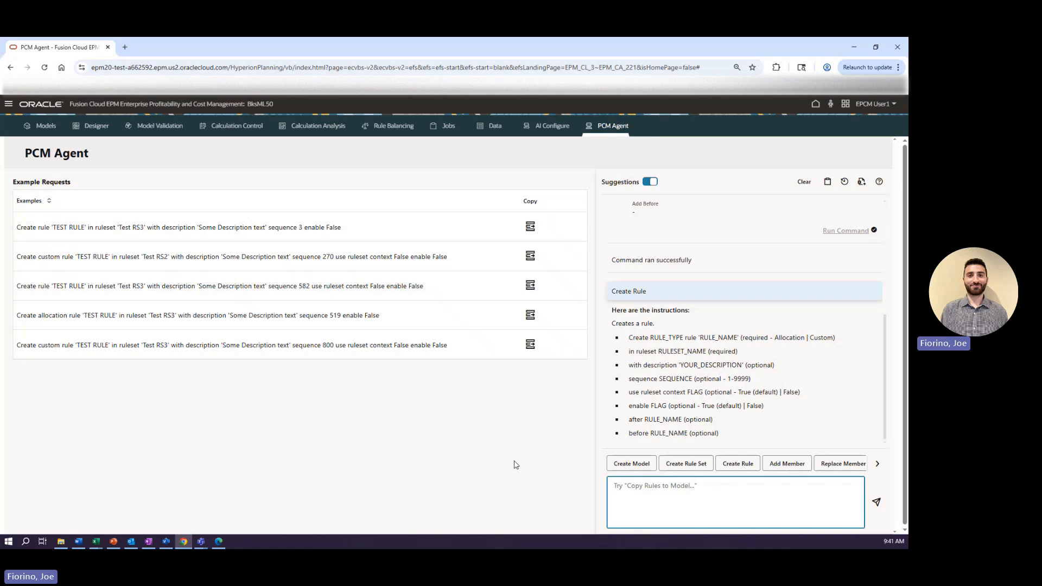
{"action": "type", "text": "Create "}
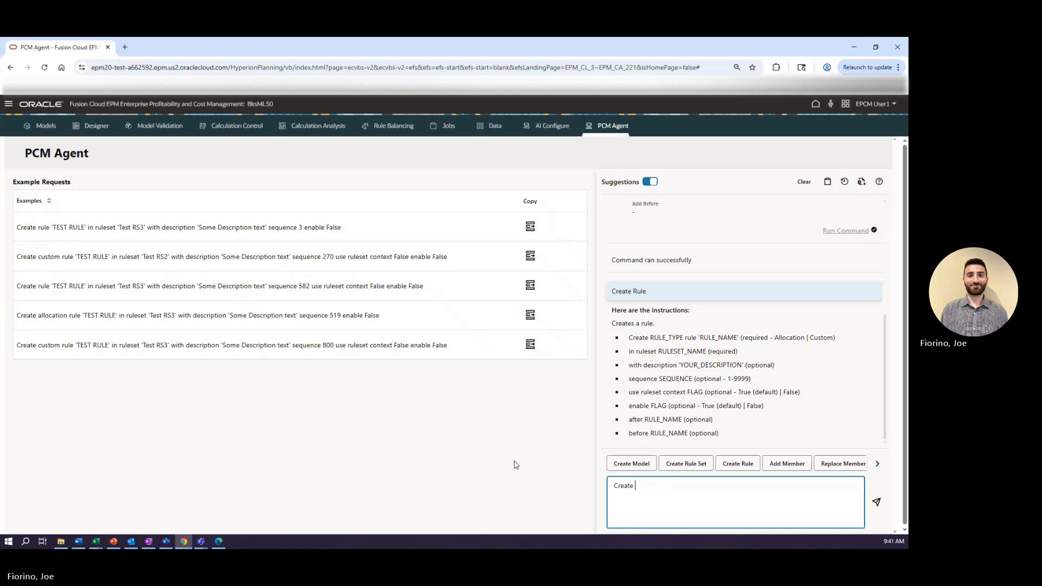
{"action": "type", "text": "rules "}
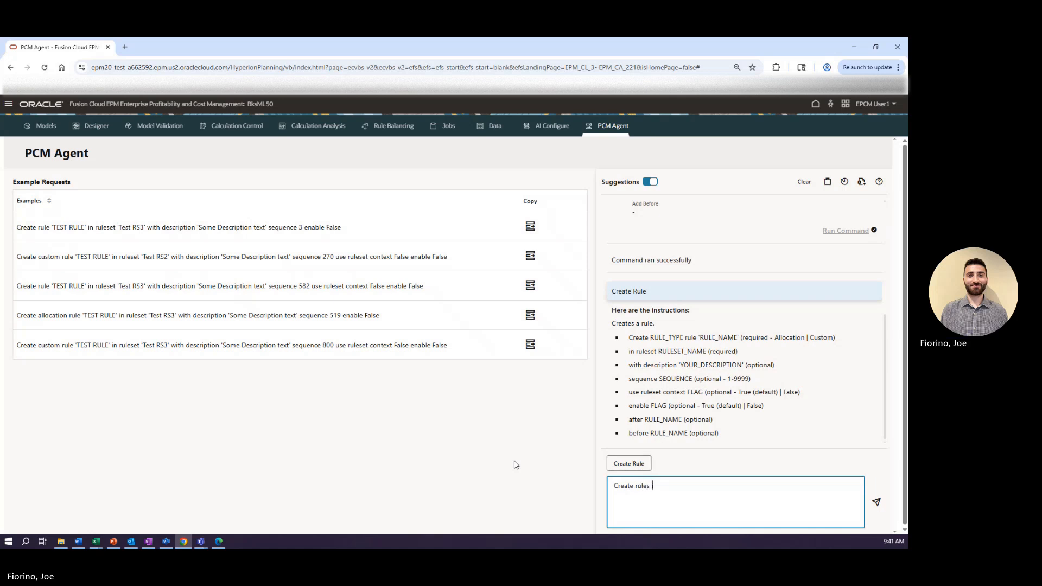
{"action": "type", "text": "in Model \"AI"}
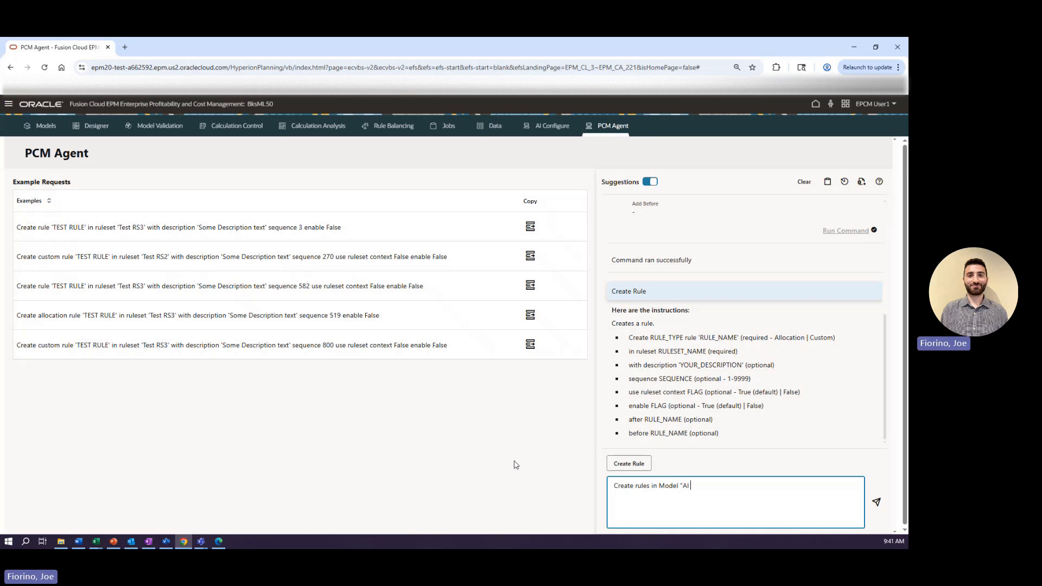
{"action": "type", "text": " Test Model\" Rules"}
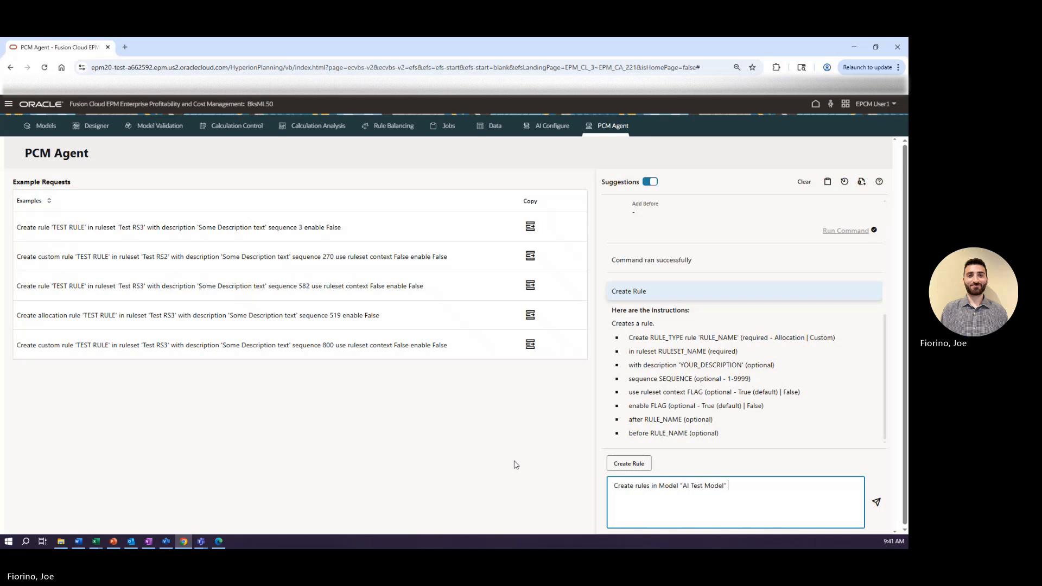
{"action": "type", "text": "e"}
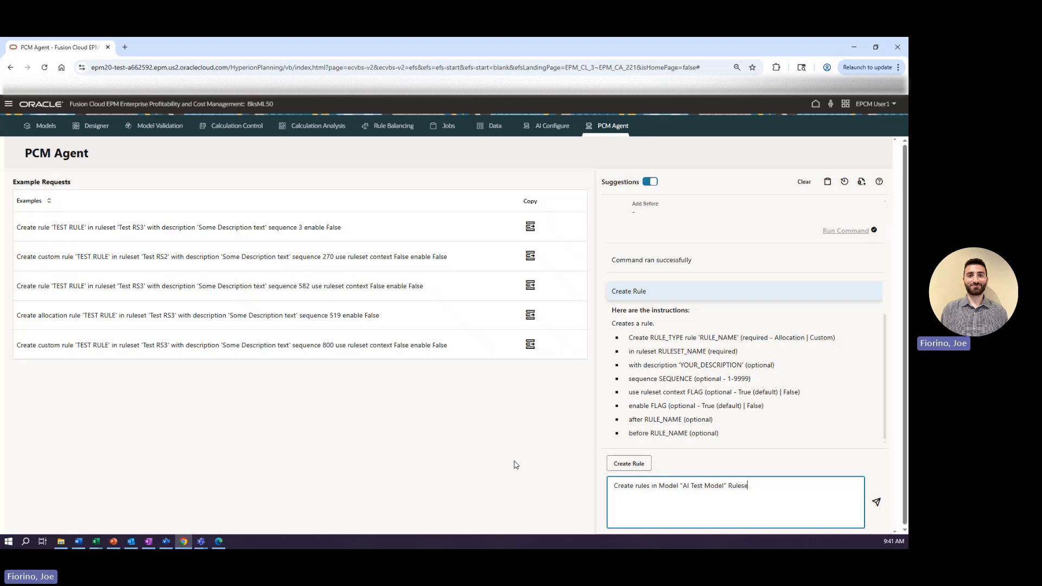
{"action": "type", "text": "t \""}
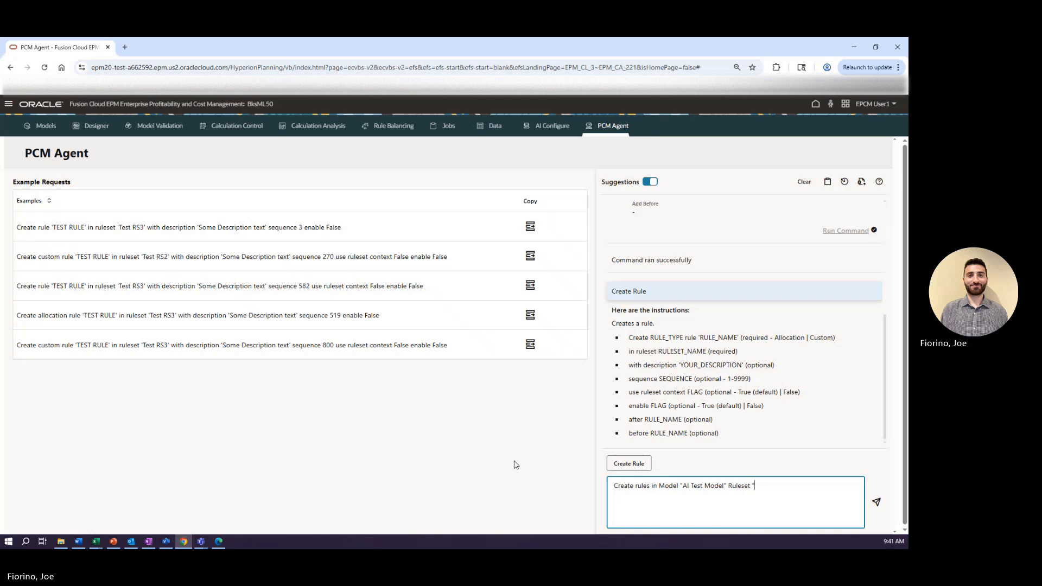
{"action": "type", "text": "Test RS"}
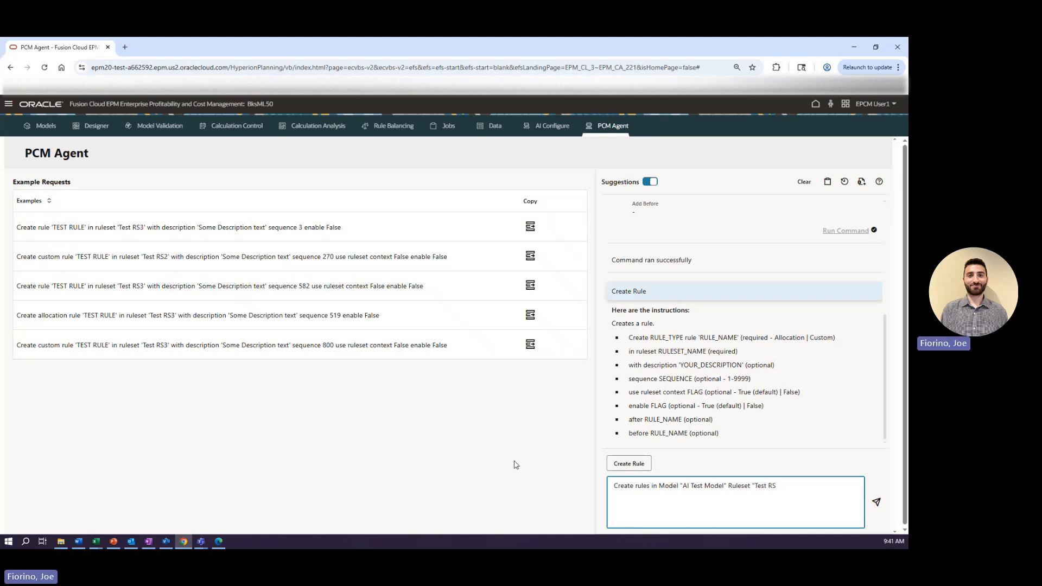
{"action": "type", "text": "1"}
Step: Add the rule names 'Test Rule 1', 'Test Rule 2' and 'Test Rule 3' to the rule request
{"action": "type", "text": "\"Test RS1\" 'Test Rule 1"}
{"action": "type", "text": "' Test Ru"}
{"action": "type", "text": "le "}
{"action": "type", "text": "2"}
{"action": "type", "text": "'"}
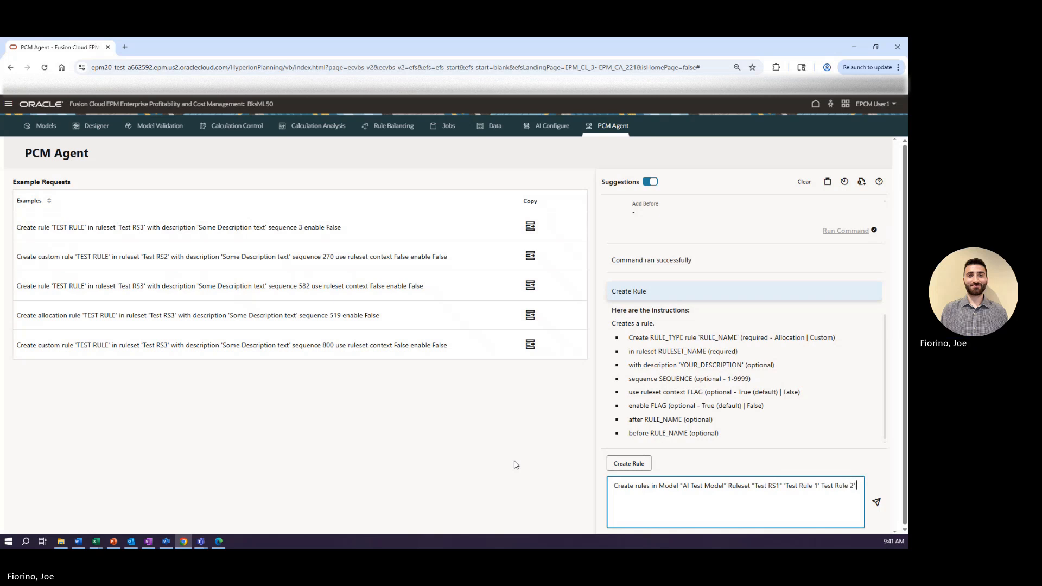
{"action": "type", "text": " Test Rule"}
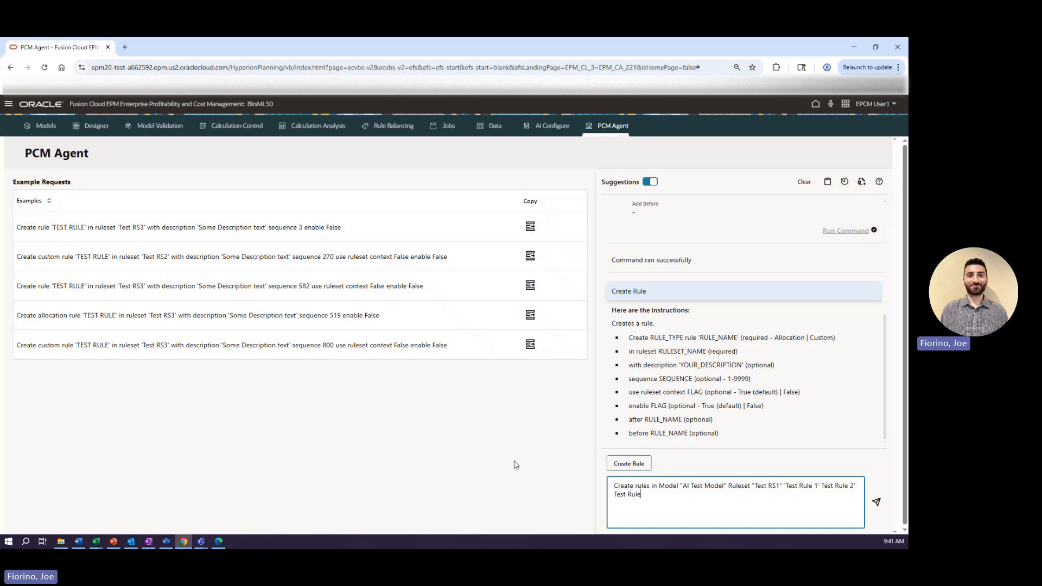
{"action": "type", "text": " 3"}
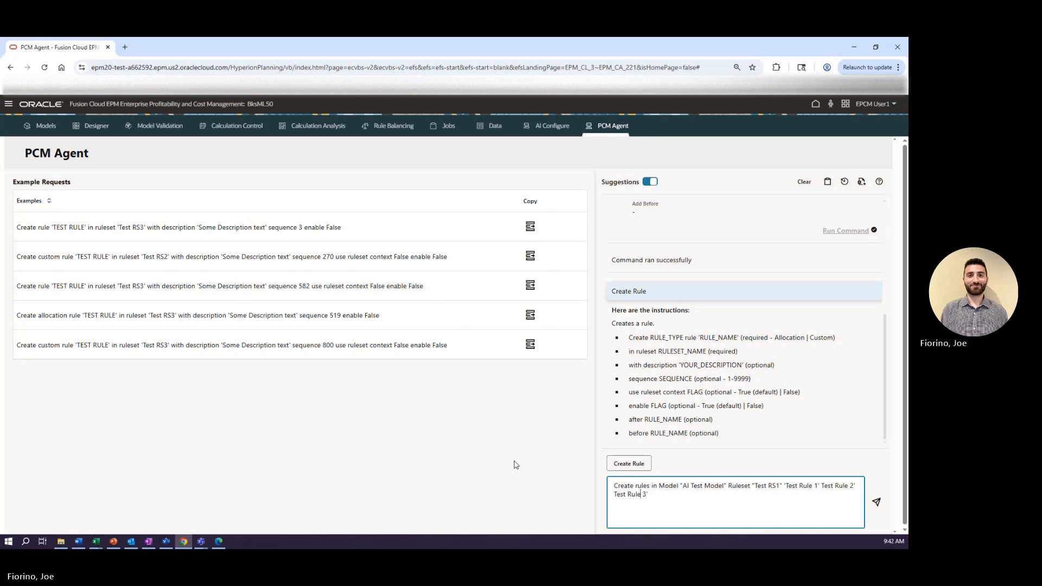
{"action": "key", "text": "Left"}
{"action": "key", "text": "Left"}
{"action": "key", "text": "Left"}
{"action": "type", "text": "''"}
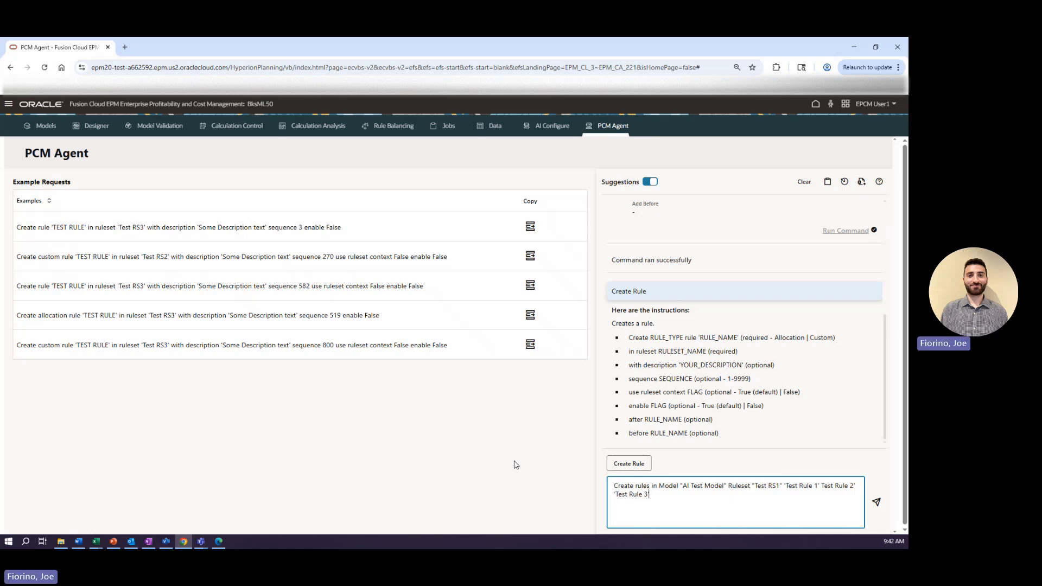
Step: Complete the rule request with Sequence 10, 20, 30 Enabled "Yes" and submit it to the agent
{"action": "type", "text": " Seqq"}
{"action": "type", "text": "uen"}
{"action": "type", "text": " 10, 20,"}
{"action": "type", "text": " 30"}
{"action": "type", "text": " Ena"}
{"action": "type", "text": "bled"}
{"action": "type", "text": " \"Yes"}
{"action": "left_click", "coordinate": [876, 502]}
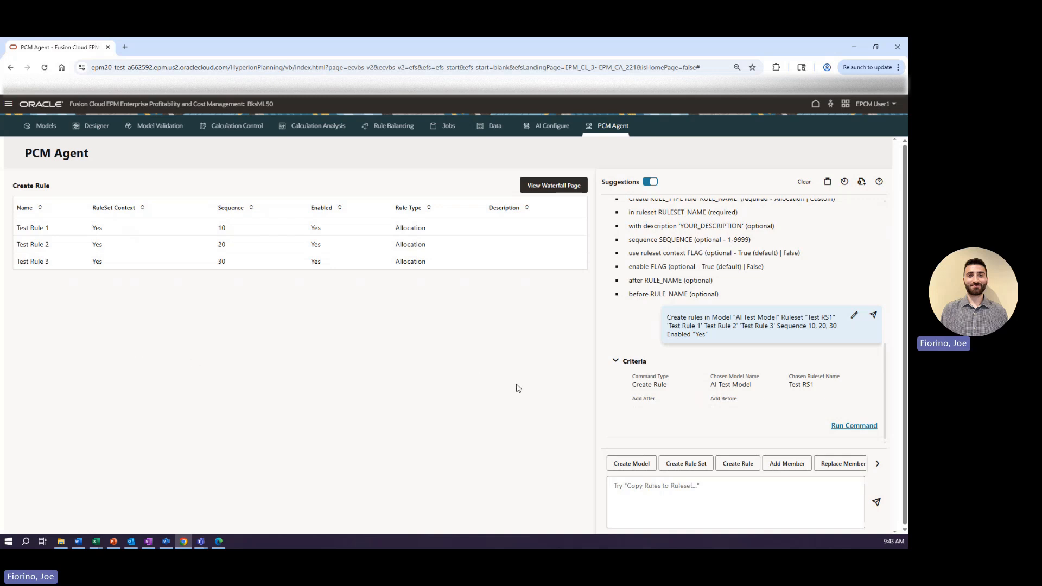
Step: Run the rule creation command and expand Test RS1 in the Designer to check its rules
{"action": "left_click", "coordinate": [863, 431]}
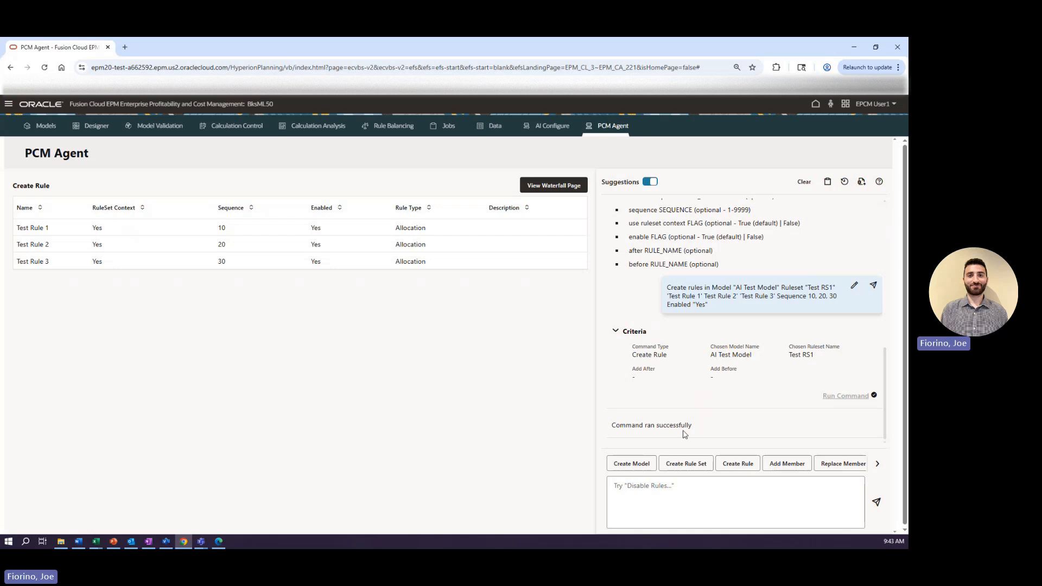
{"action": "left_click", "coordinate": [94, 128]}
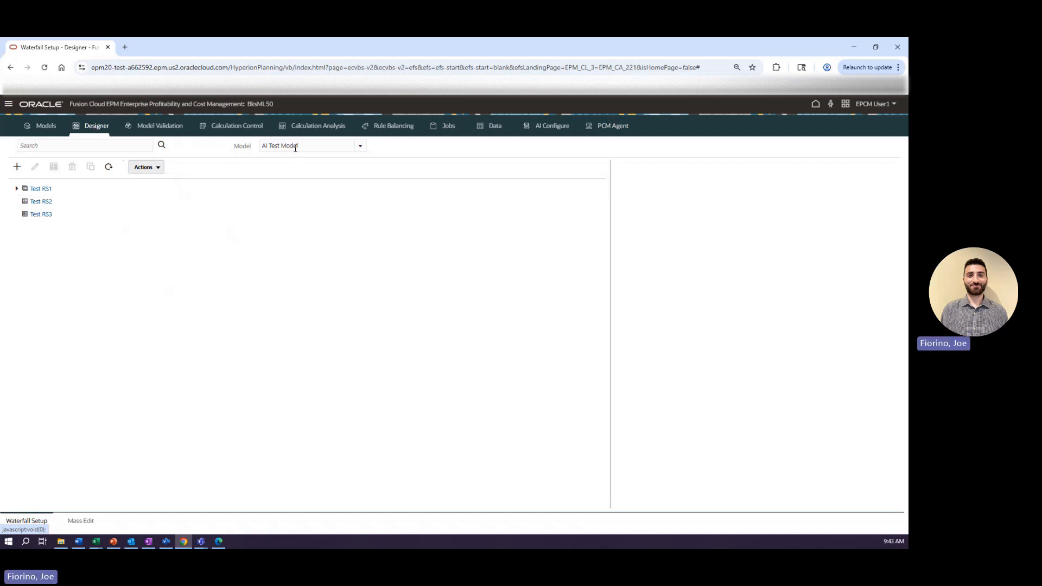
{"action": "left_click", "coordinate": [16, 189]}
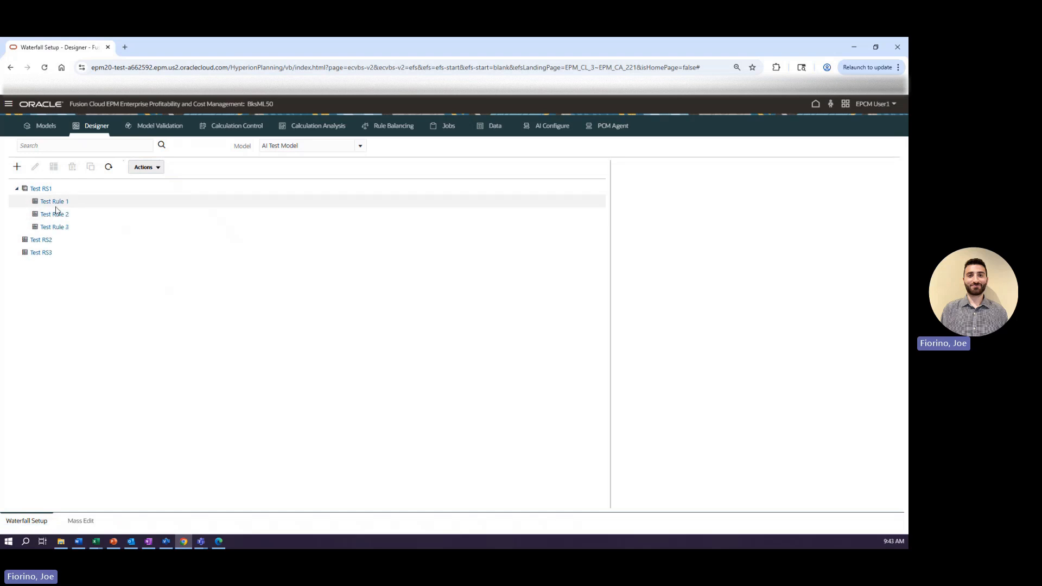